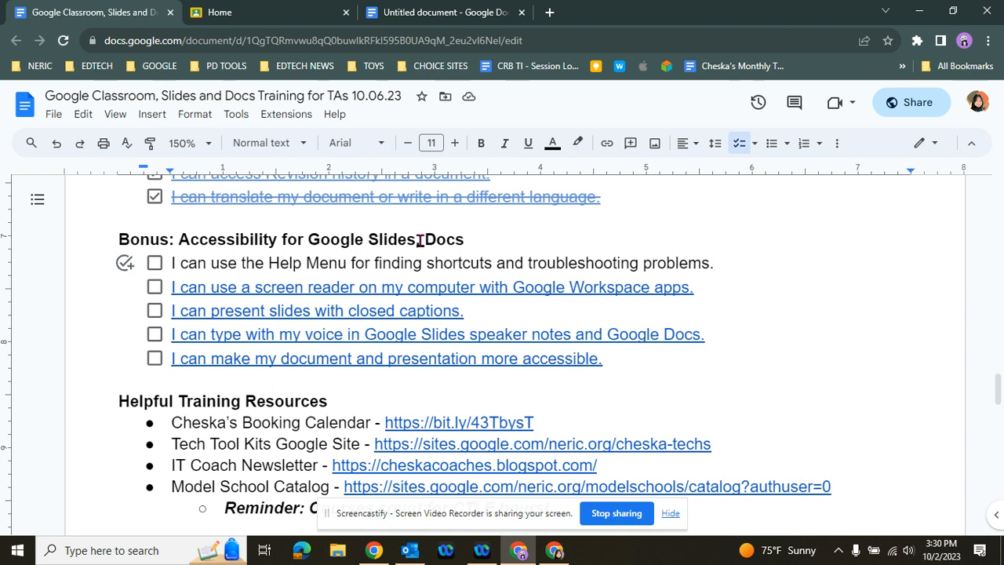
# Step: Add a comma after "Slides" in the Bonus heading and check off the Help Menu, voice typing and more-accessible document items
pyautogui.click(416, 241)
pyautogui.write(',')
pyautogui.click(154, 263)
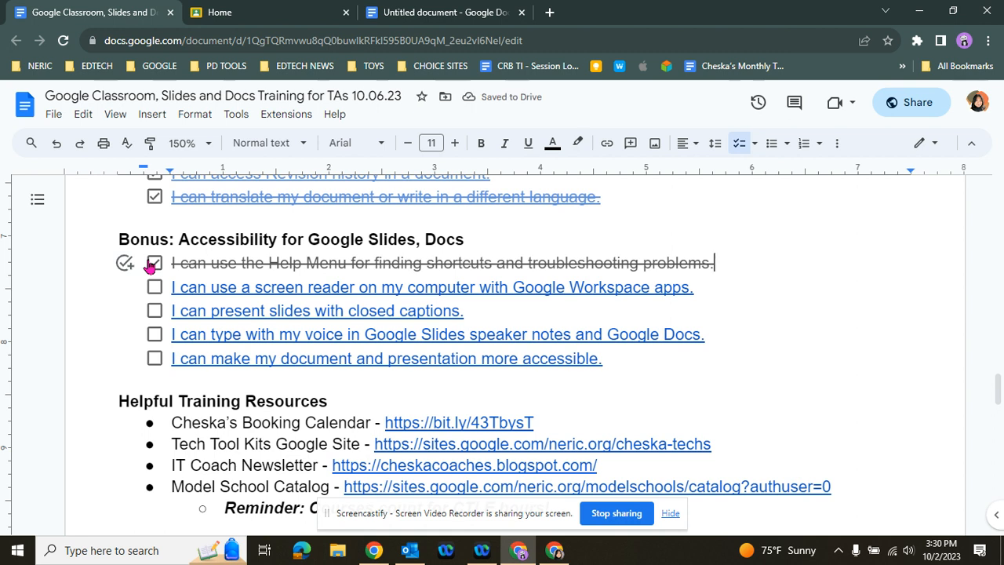
pyautogui.click(153, 336)
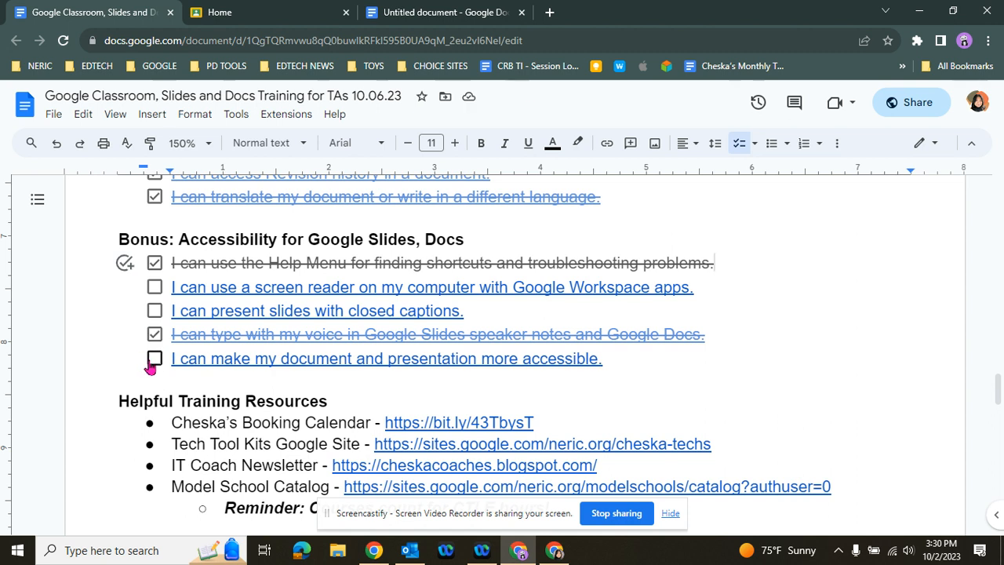
pyautogui.click(155, 362)
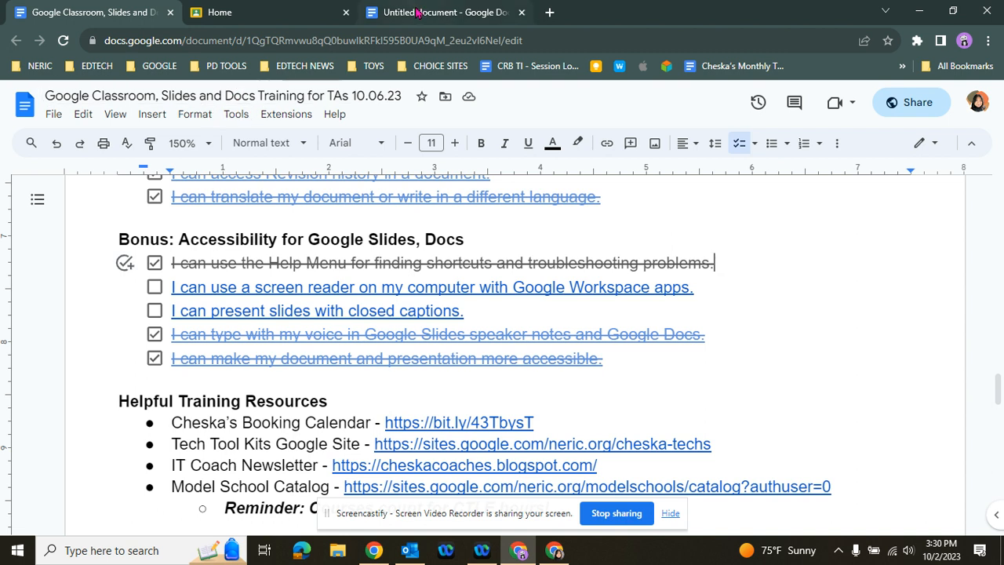
# Step: Switch to the untitled George Washington document and exit its version history to return to editing
pyautogui.moveTo(417, 12)
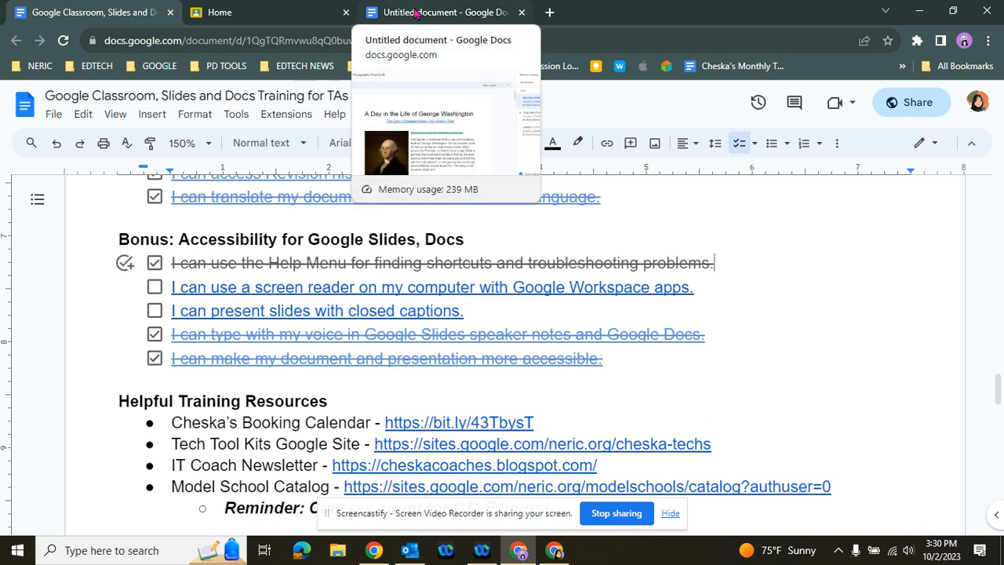
pyautogui.click(418, 12)
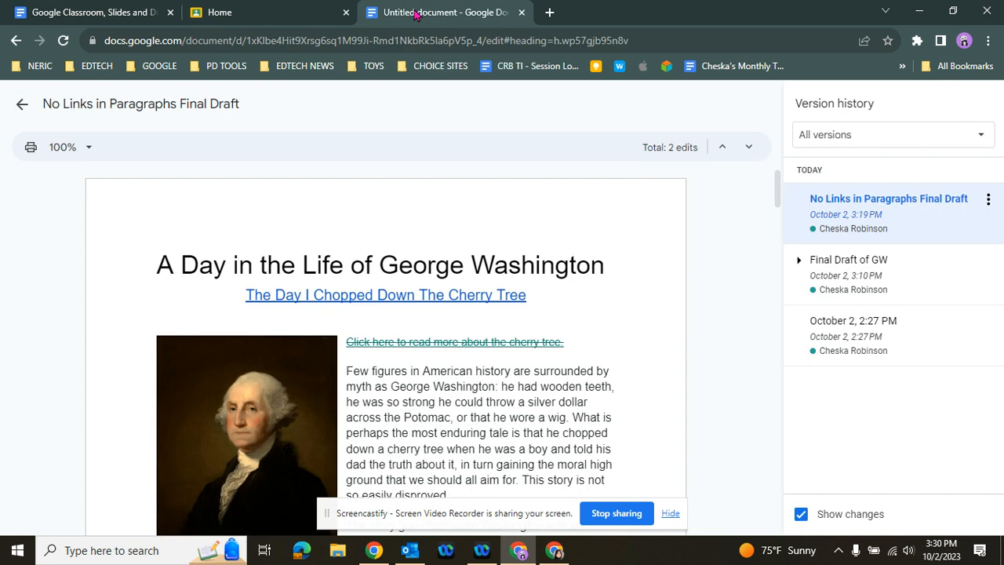
pyautogui.click(22, 105)
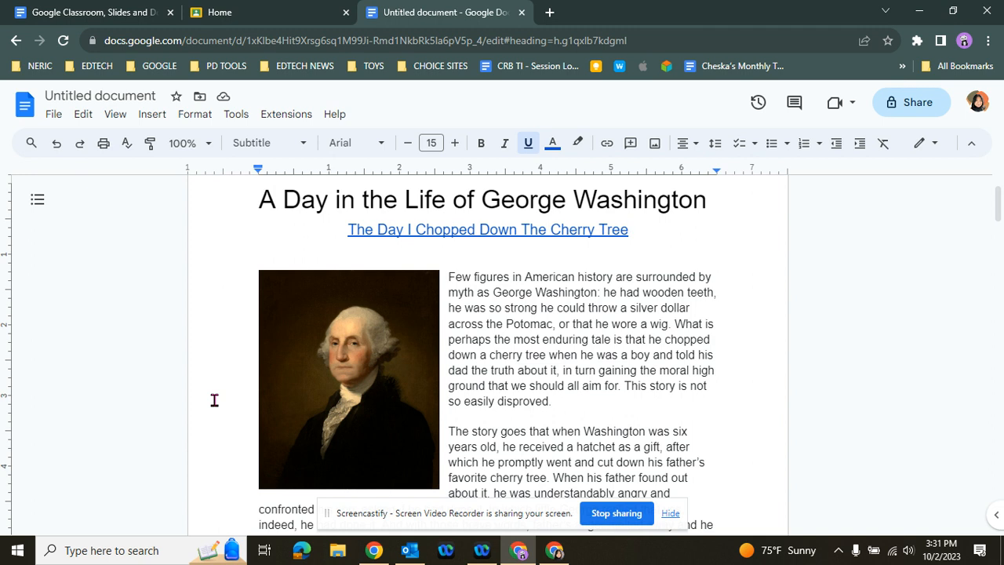
# Step: Open the keyboard shortcuts list and skim the text formatting, paragraph formatting, object and editing shortcuts
pyautogui.click(350, 124)
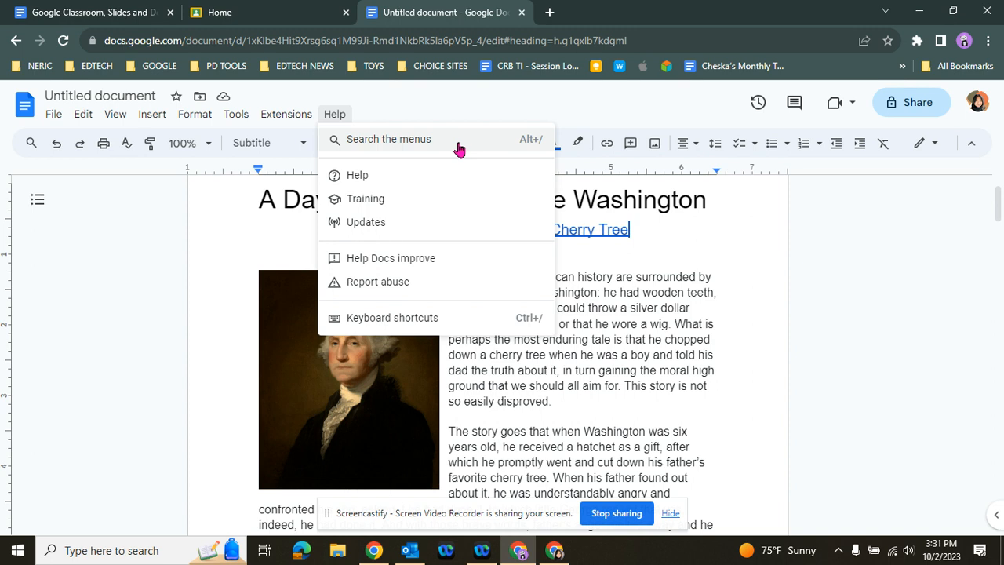
pyautogui.click(454, 320)
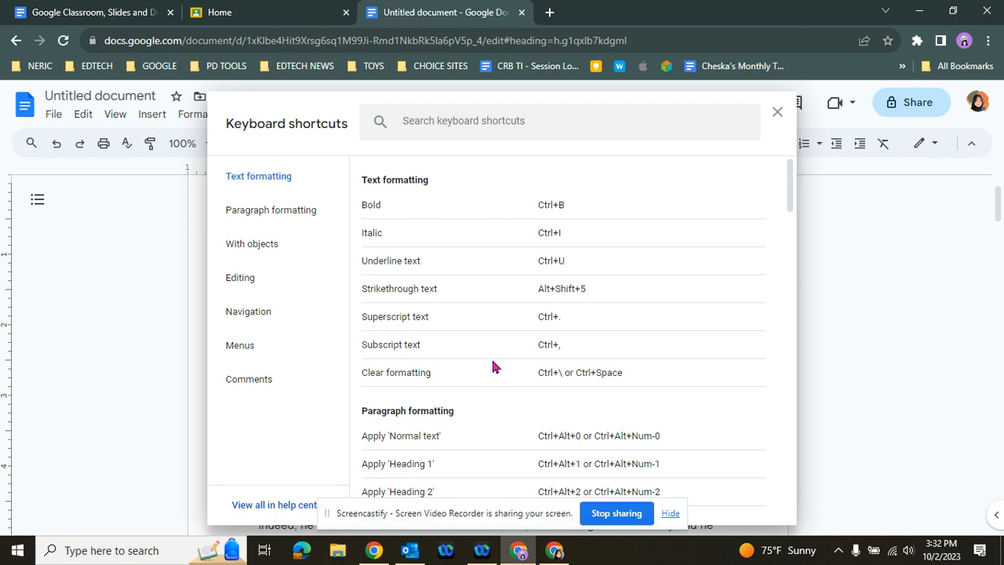
pyautogui.scroll(-4, 588, 326)
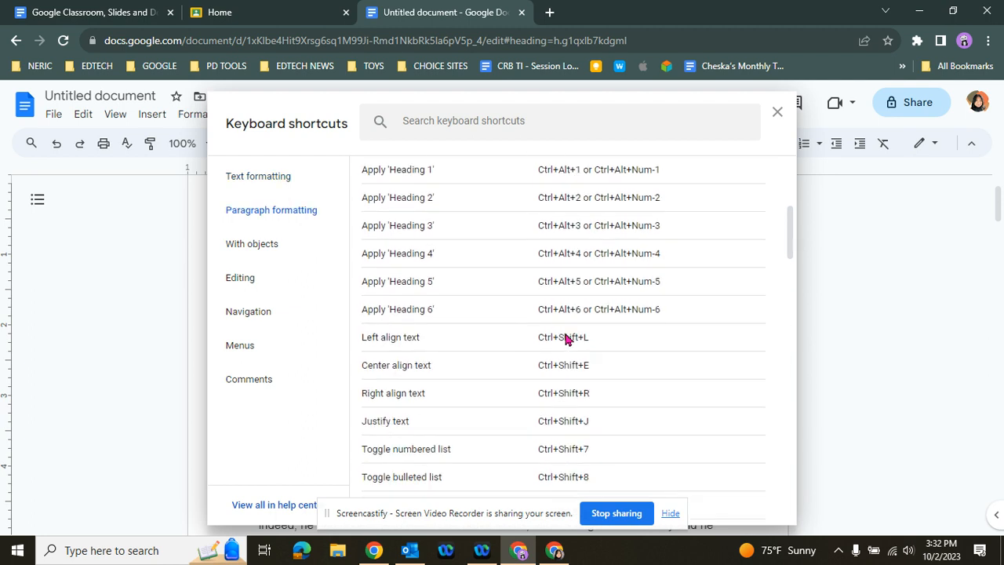
pyautogui.scroll(-3, 443, 330)
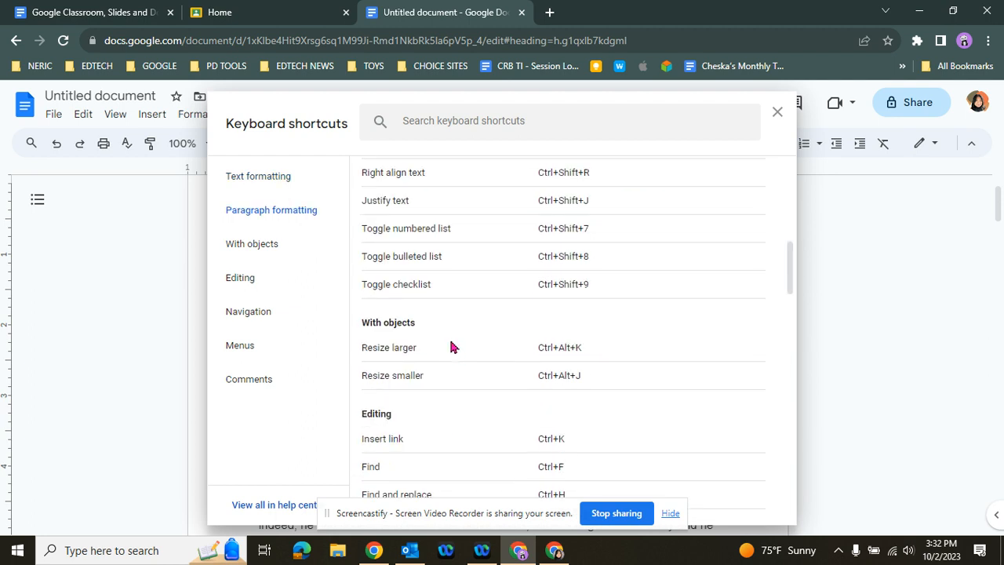
pyautogui.scroll(-3, 451, 346)
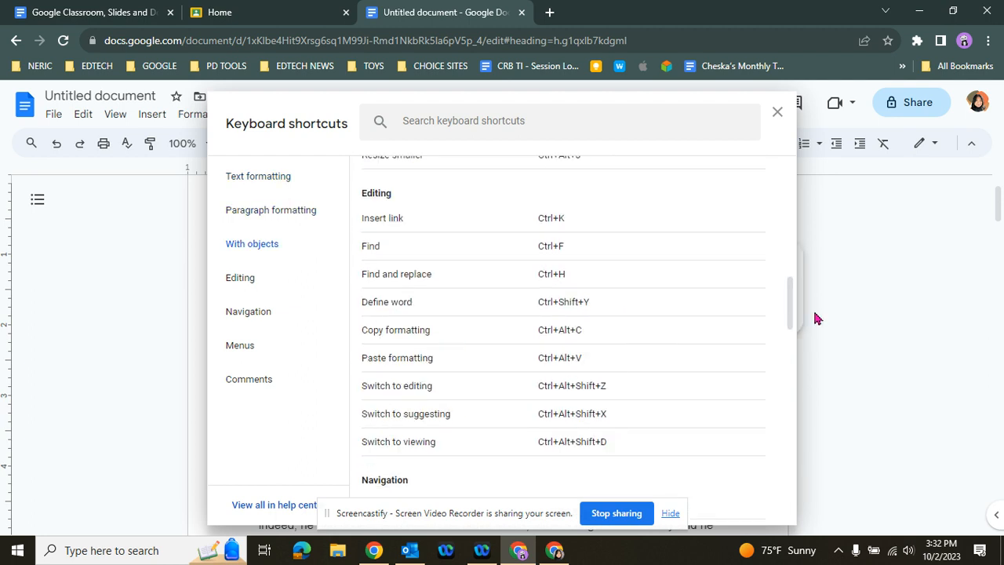
pyautogui.moveTo(790, 336); pyautogui.dragTo(789, 169)
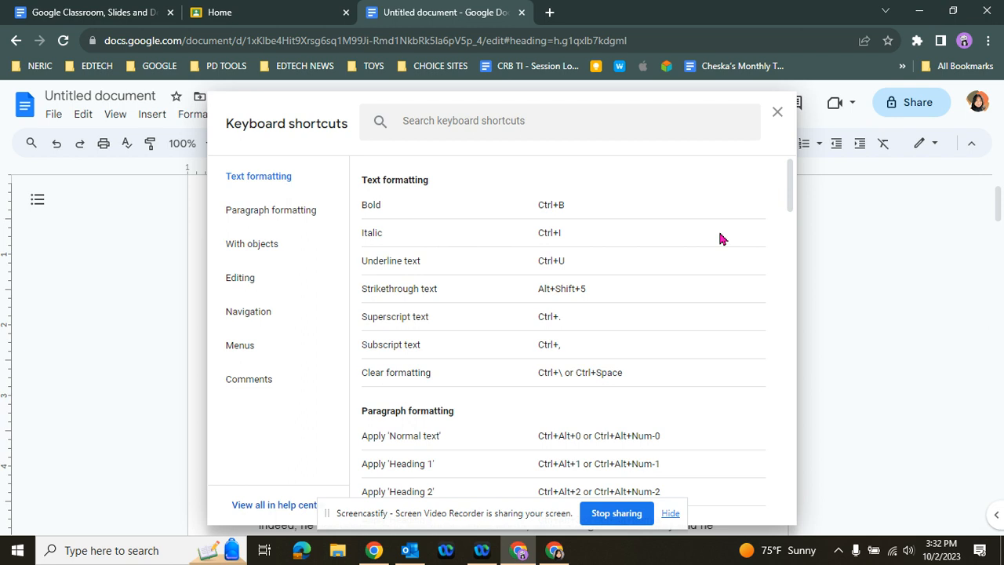
# Step: Browse the shortcut categories from Paragraph formatting through Comments, return to Text formatting, and close the shortcuts list
pyautogui.click(295, 218)
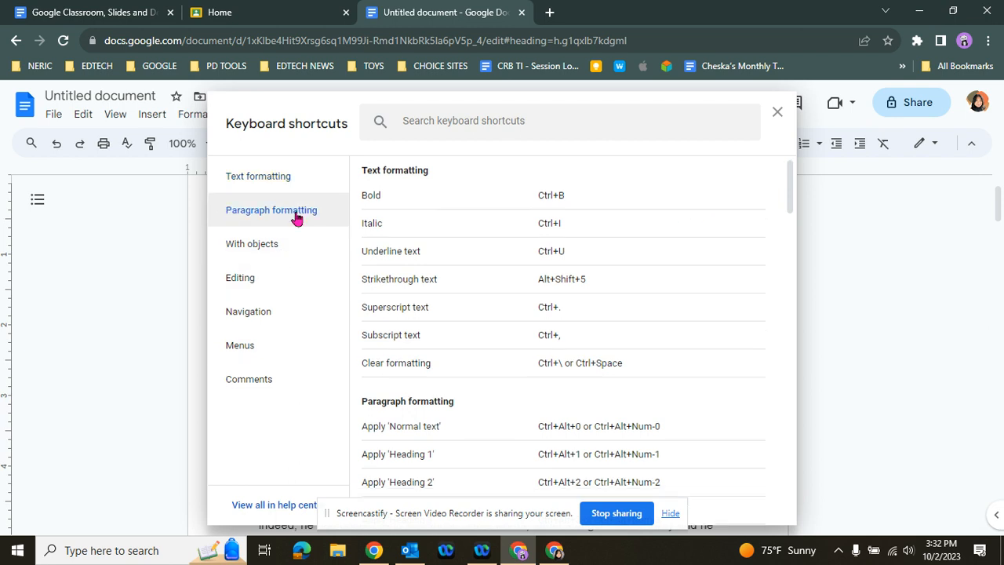
pyautogui.click(263, 248)
pyautogui.click(246, 290)
pyautogui.click(250, 317)
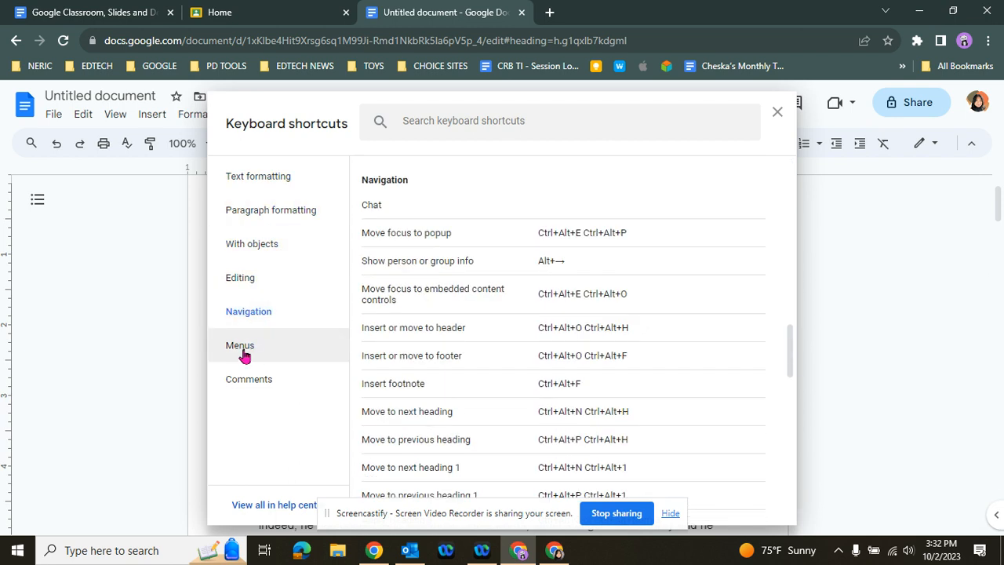
pyautogui.click(245, 352)
pyautogui.click(256, 382)
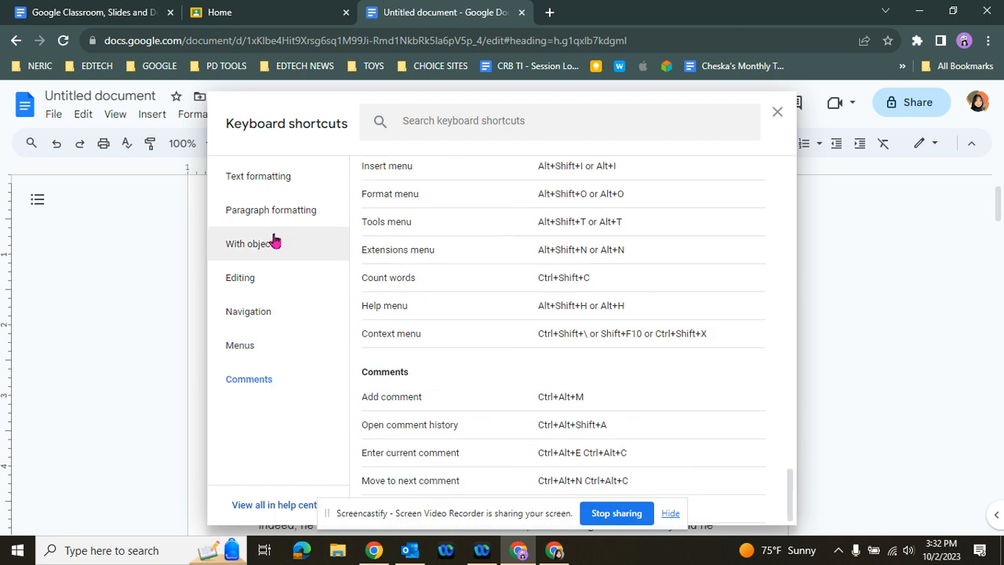
pyautogui.click(267, 191)
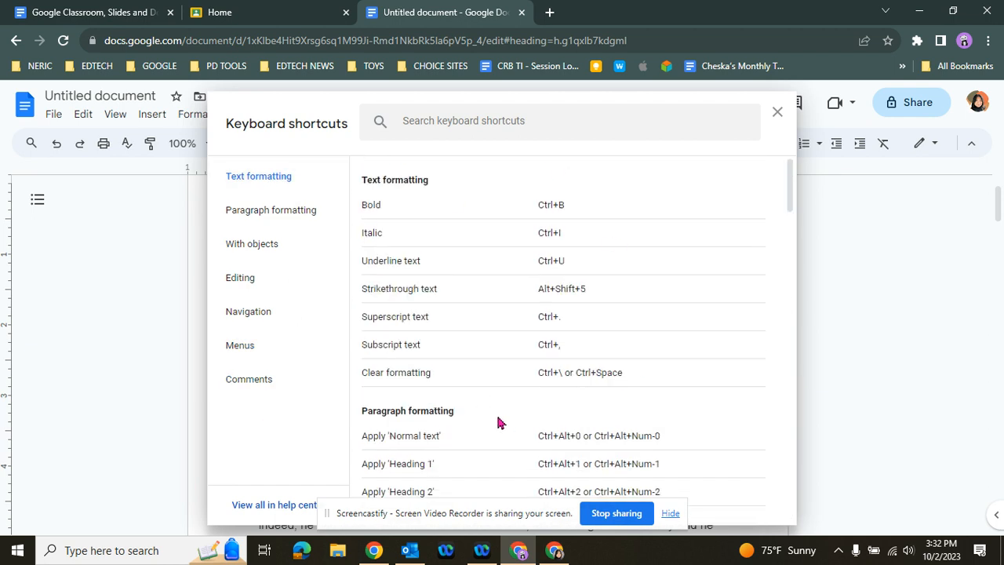
pyautogui.click(776, 114)
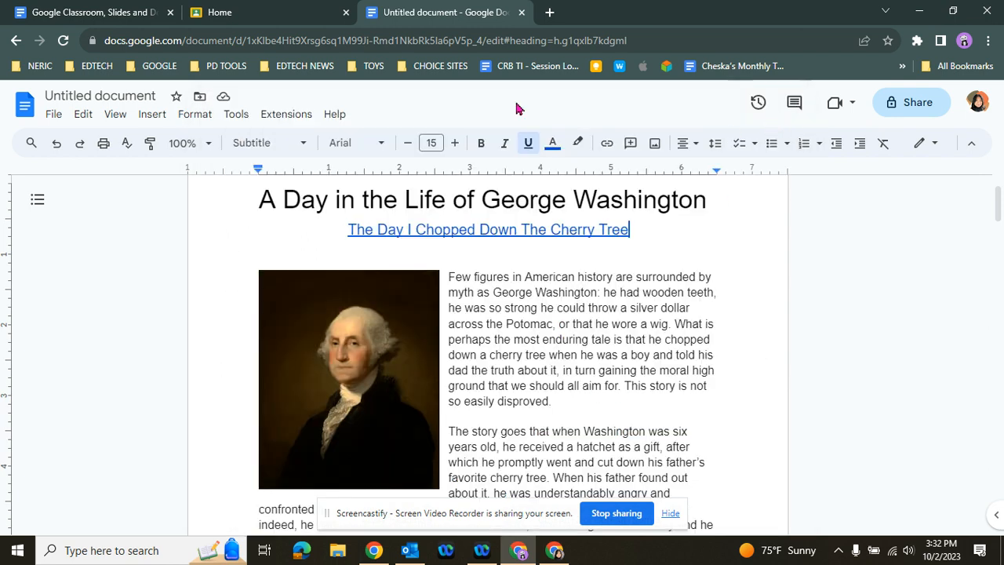
# Step: Open the Google Docs training and help page, look through its quick start guides and cheat sheet sections, and close it
pyautogui.click(342, 120)
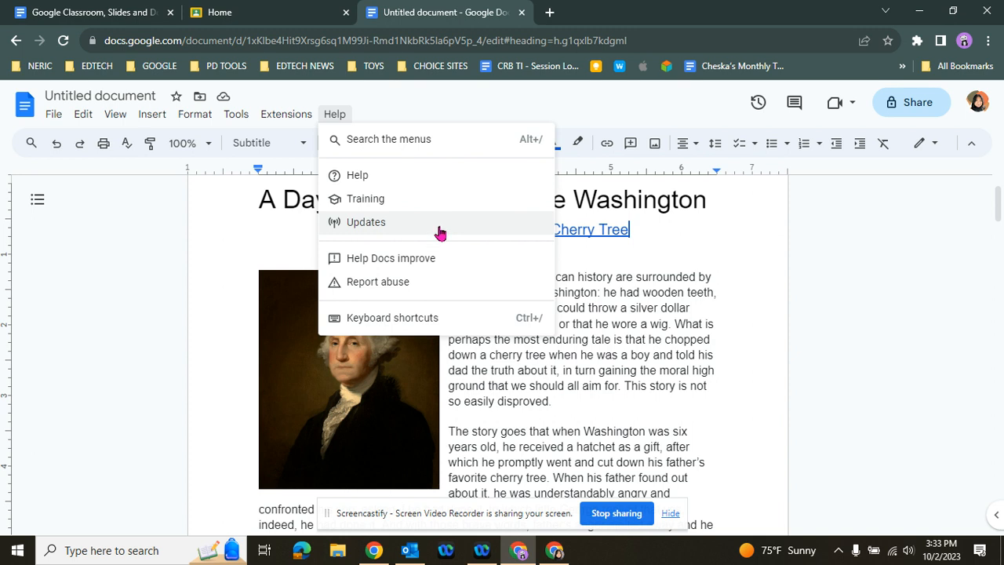
pyautogui.click(440, 201)
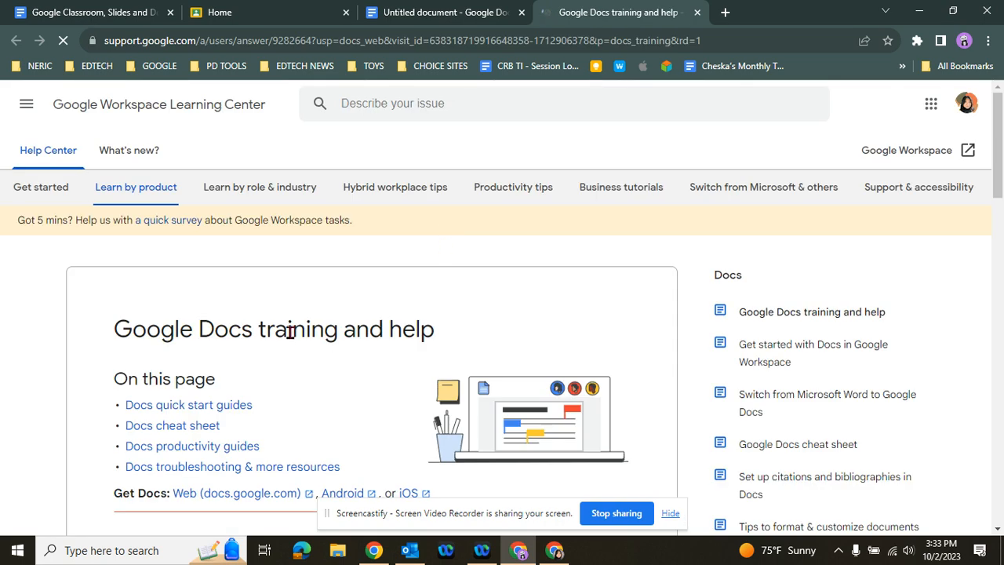
pyautogui.scroll(-1, 298, 336)
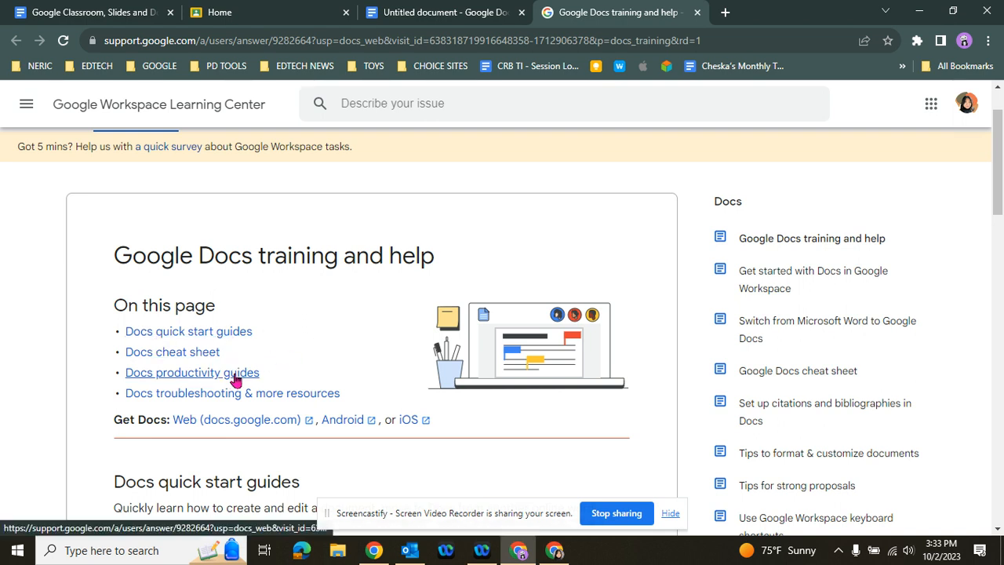
pyautogui.scroll(-1, 361, 357)
pyautogui.scroll(-2, 469, 433)
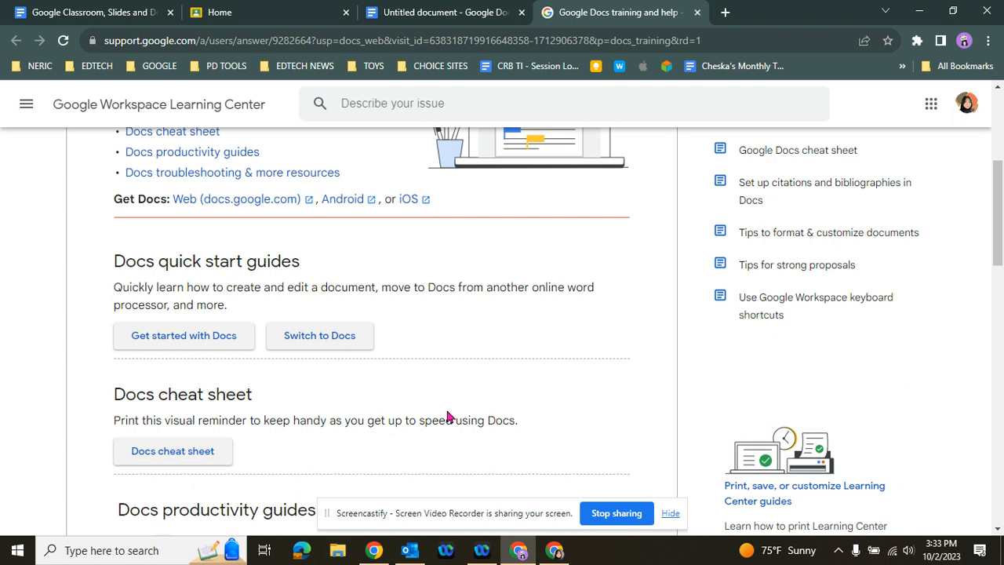
pyautogui.scroll(-1, 441, 397)
pyautogui.scroll(5, 441, 385)
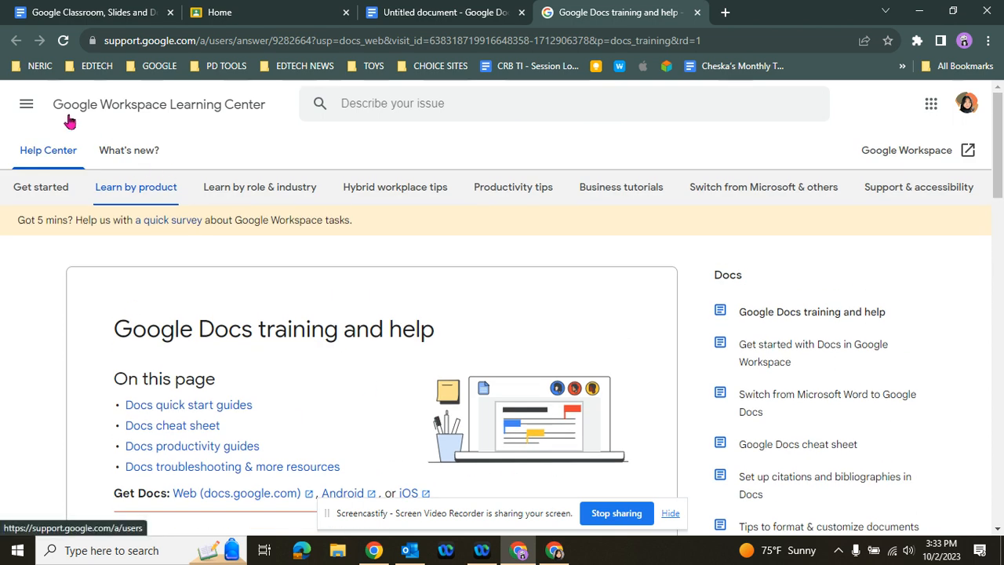
pyautogui.click(696, 13)
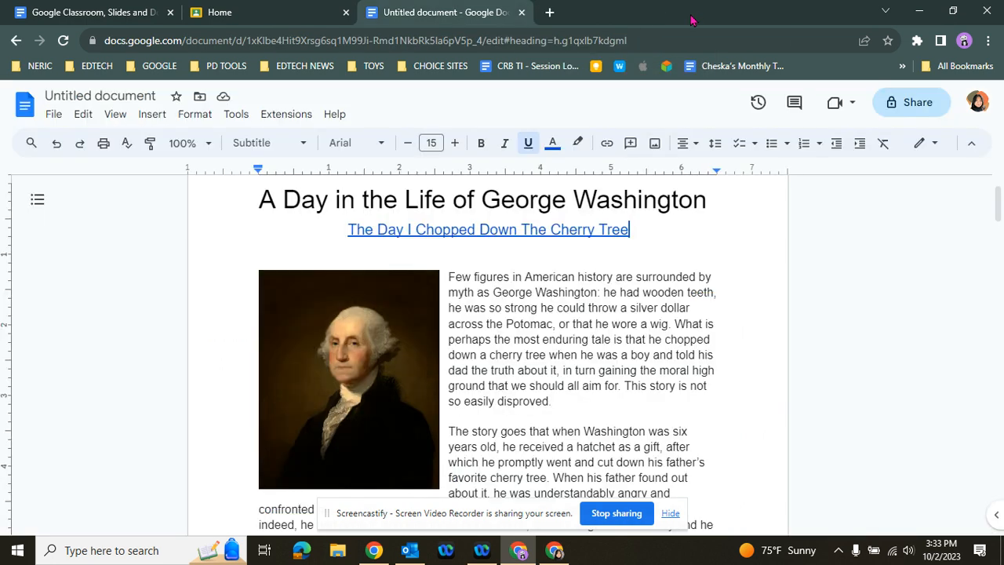
# Step: Reopen the Google Docs training page to point out its list of guides, and return to the document
pyautogui.click(336, 114)
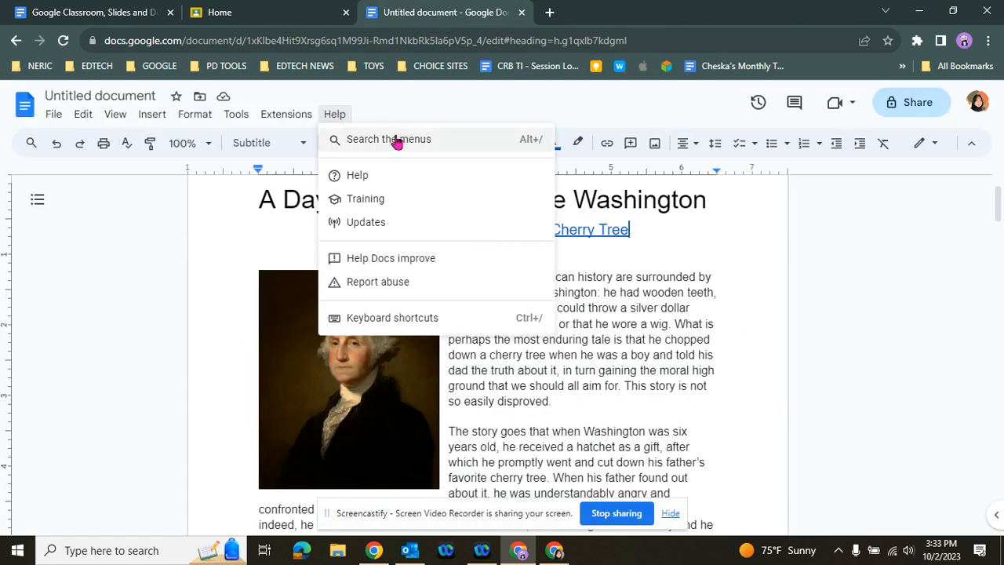
pyautogui.click(375, 204)
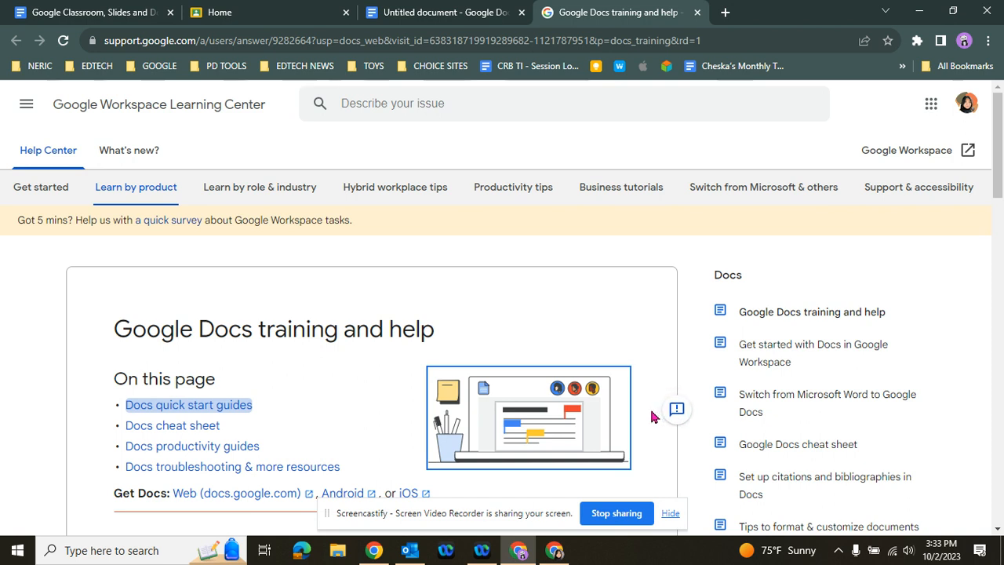
pyautogui.click(656, 421)
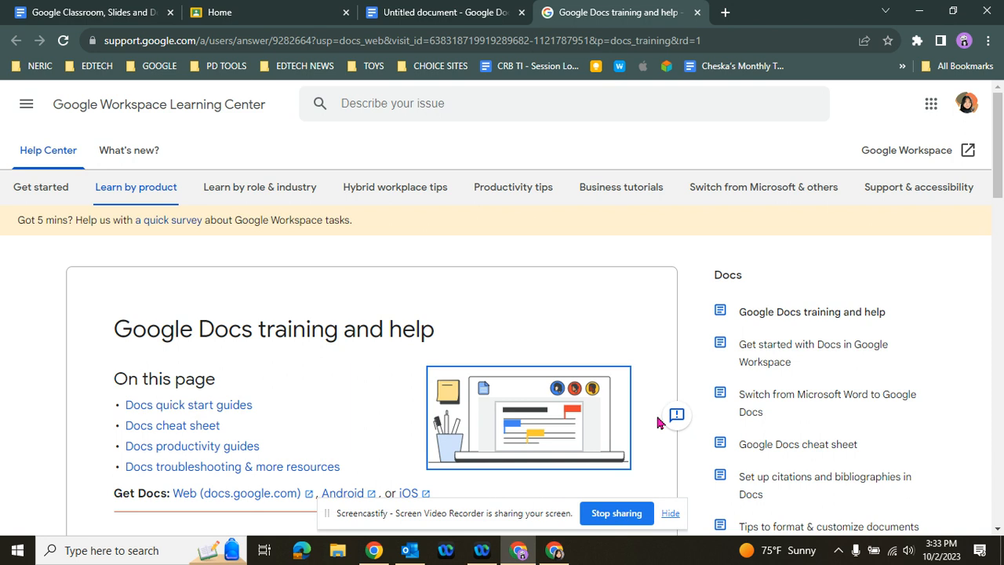
pyautogui.moveTo(655, 419); pyautogui.dragTo(654, 404)
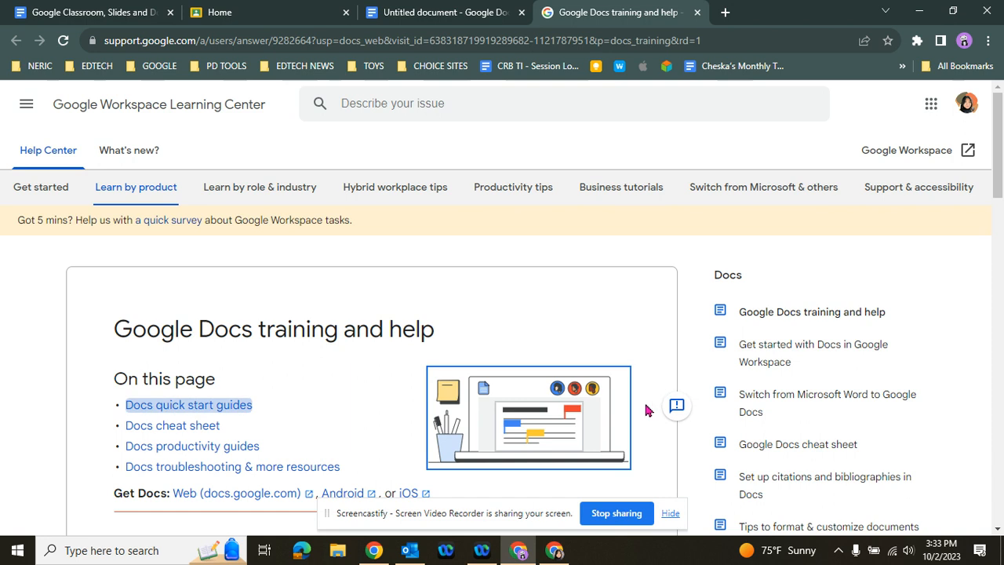
pyautogui.click(653, 408)
pyautogui.click(697, 13)
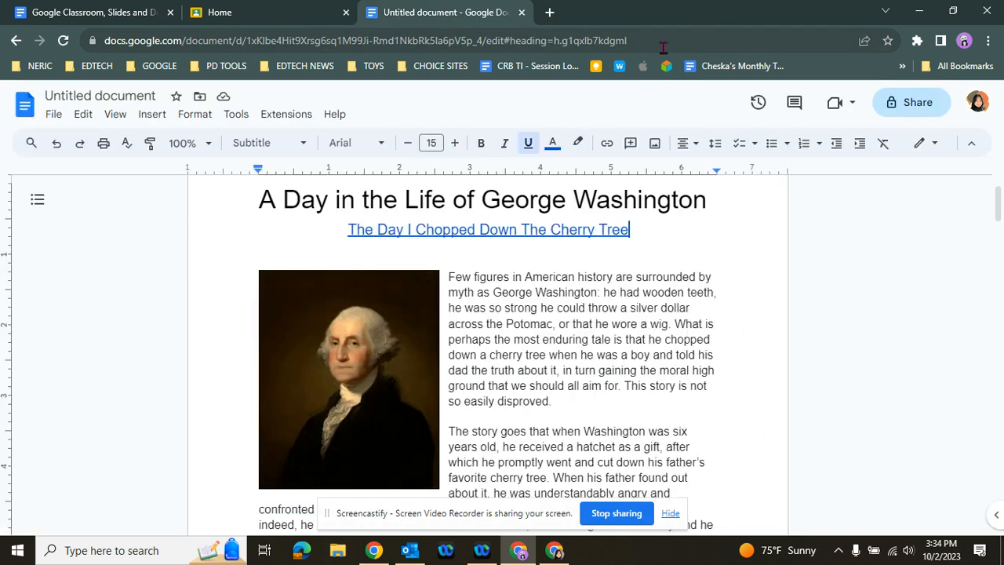
# Step: Select the title "A Day in the Life of George Washington" and apply strikethrough by searching the commands for "strike"
pyautogui.click(262, 271)
pyautogui.doubleClick(262, 272)
pyautogui.tripleClick(262, 272)
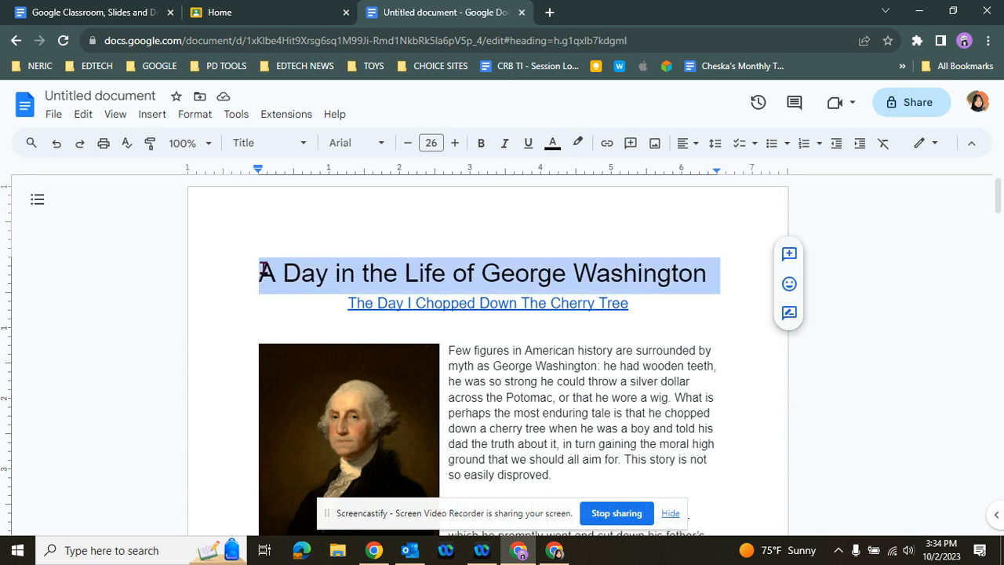
pyautogui.click(338, 116)
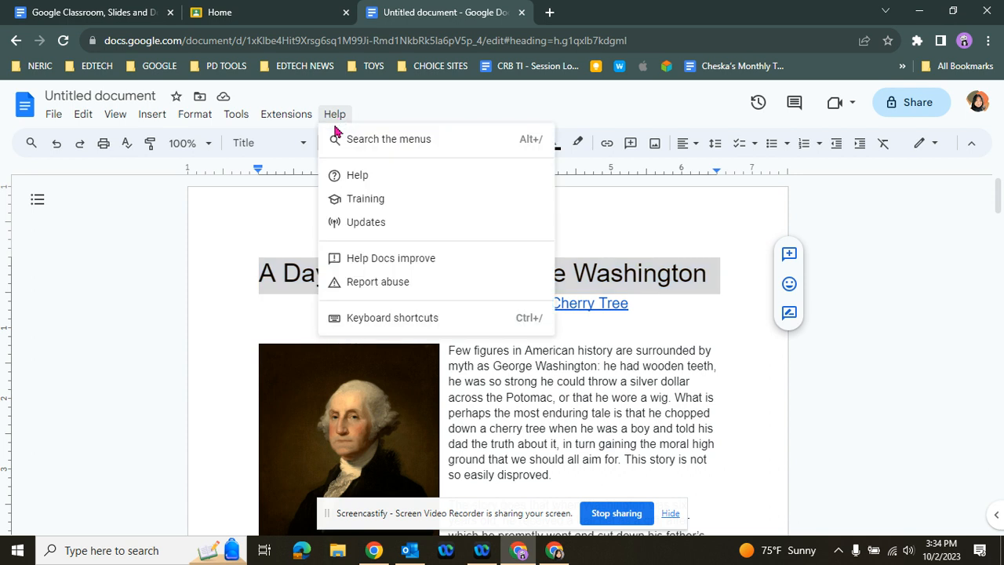
pyautogui.click(408, 139)
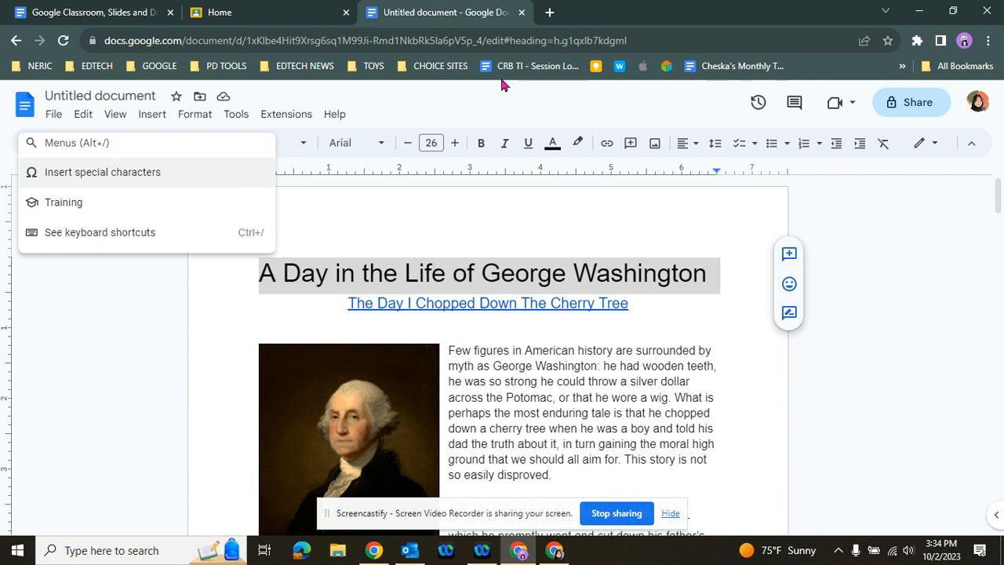
pyautogui.write('strike')
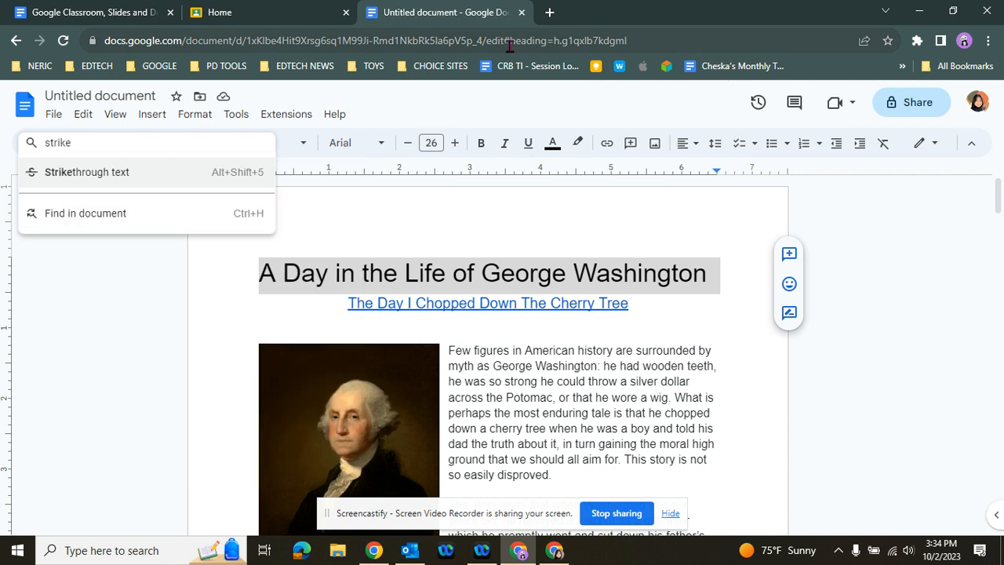
pyautogui.click(88, 176)
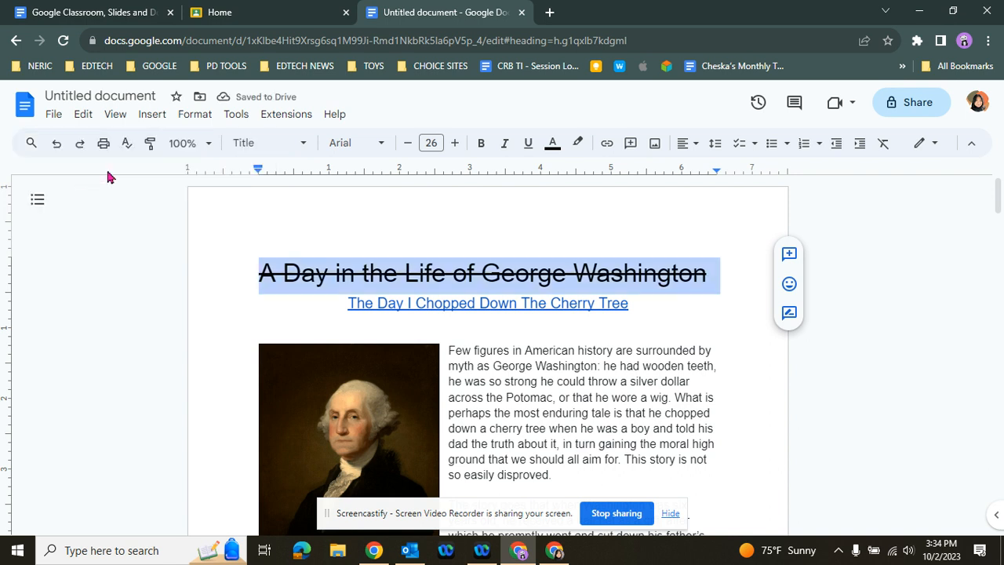
# Step: Remove the strikethrough from the document title using the command search's suggested Strikethrough text entry
pyautogui.click(348, 114)
pyautogui.click(348, 143)
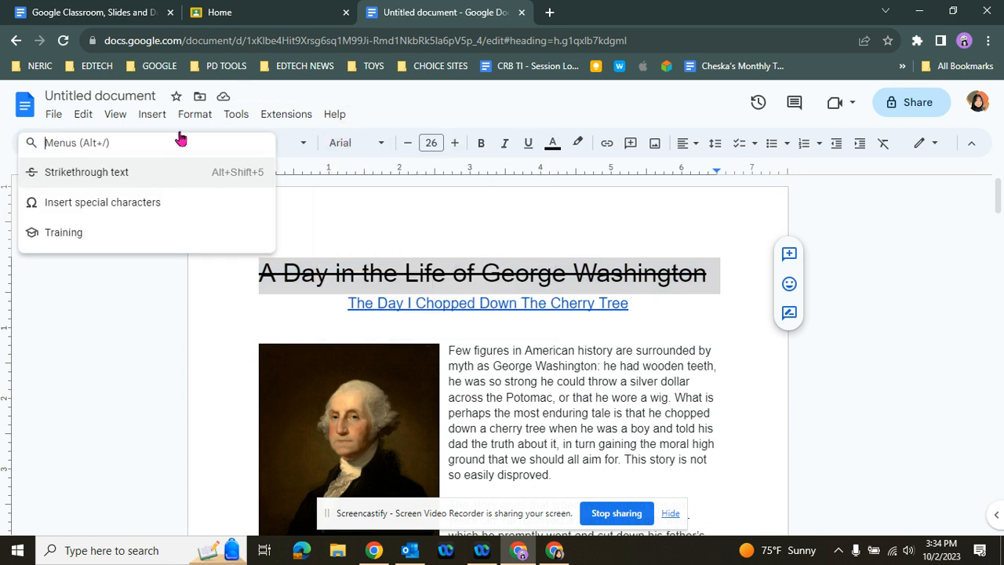
pyautogui.click(136, 181)
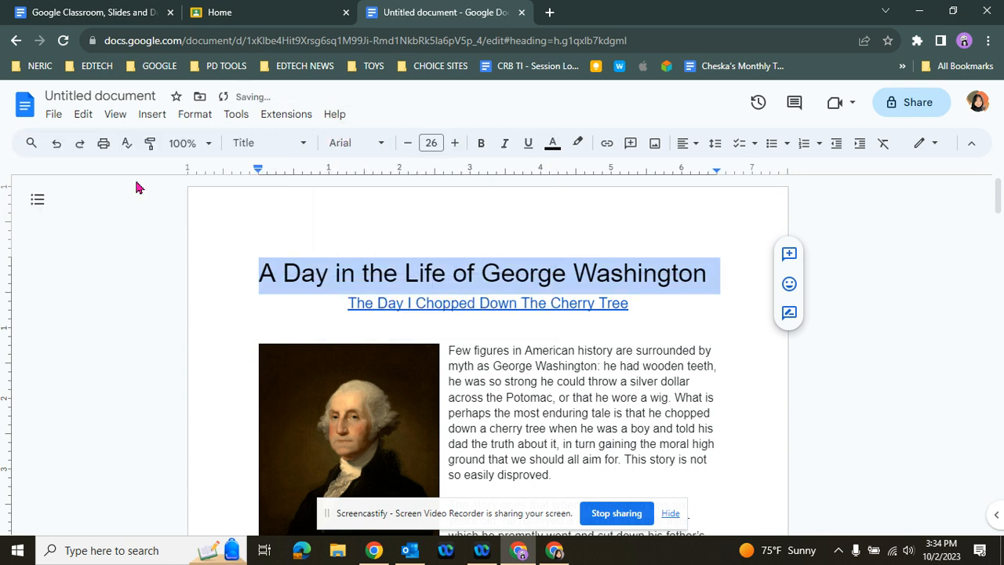
# Step: Insert two line breaks after the subtitle and enter "H2O CO2" above the first body paragraph
pyautogui.click(664, 307)
pyautogui.press('Return')
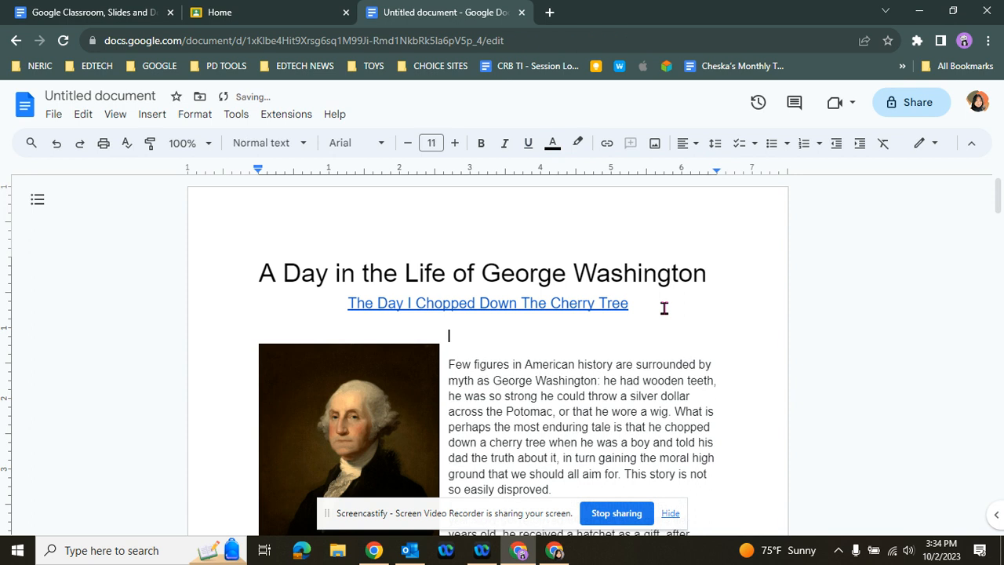
pyautogui.press('Return')
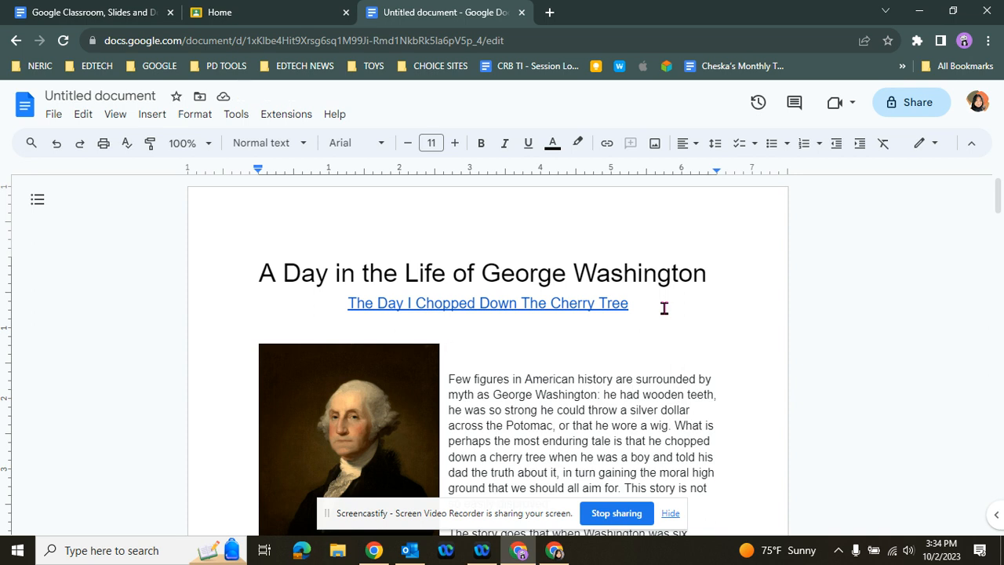
pyautogui.write('H2O  CO2')
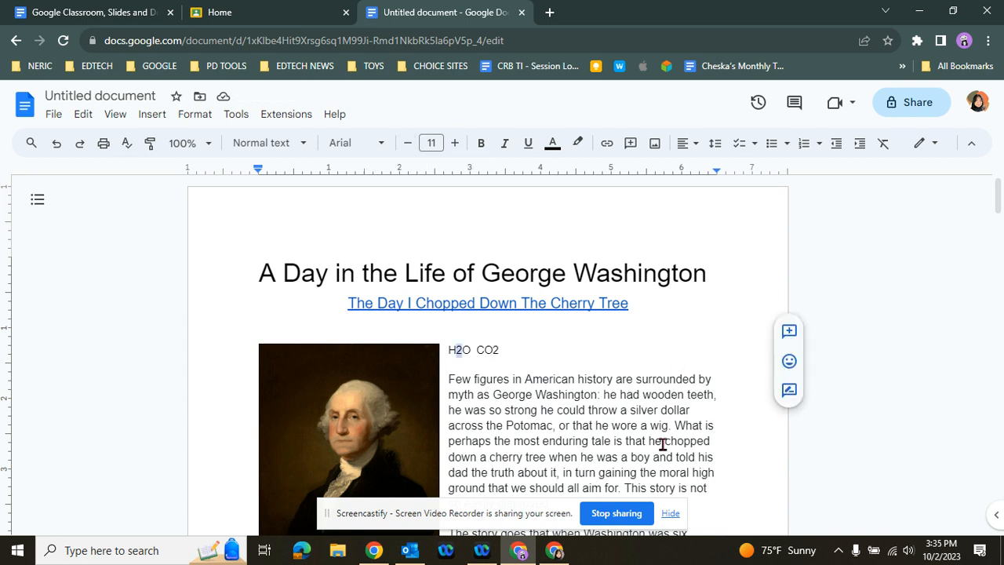
# Step: Select the "H2O CO2" line and set the document zoom to 150%, then increase it to 200%
pyautogui.moveTo(525, 349); pyautogui.dragTo(444, 350)
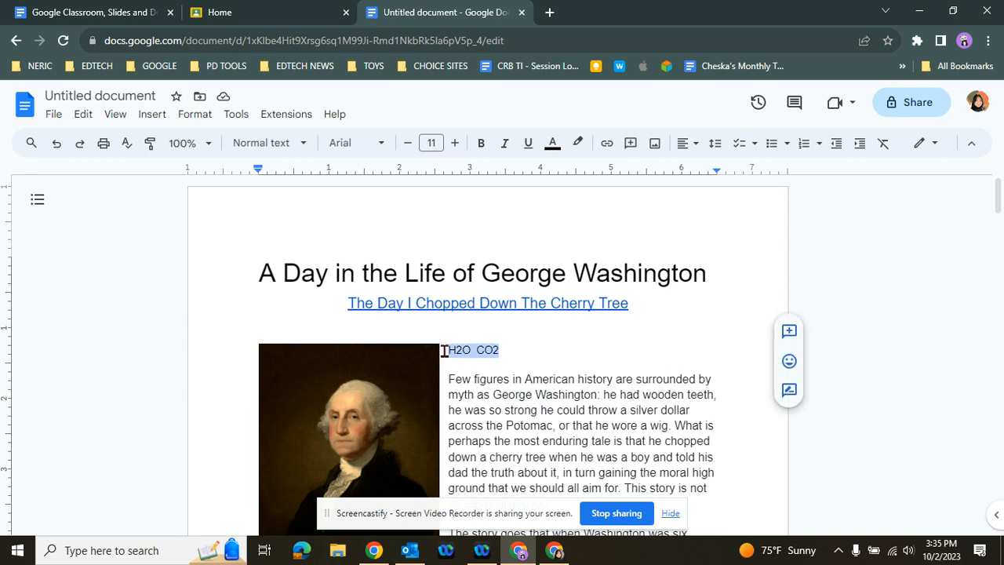
pyautogui.click(195, 144)
pyautogui.click(191, 323)
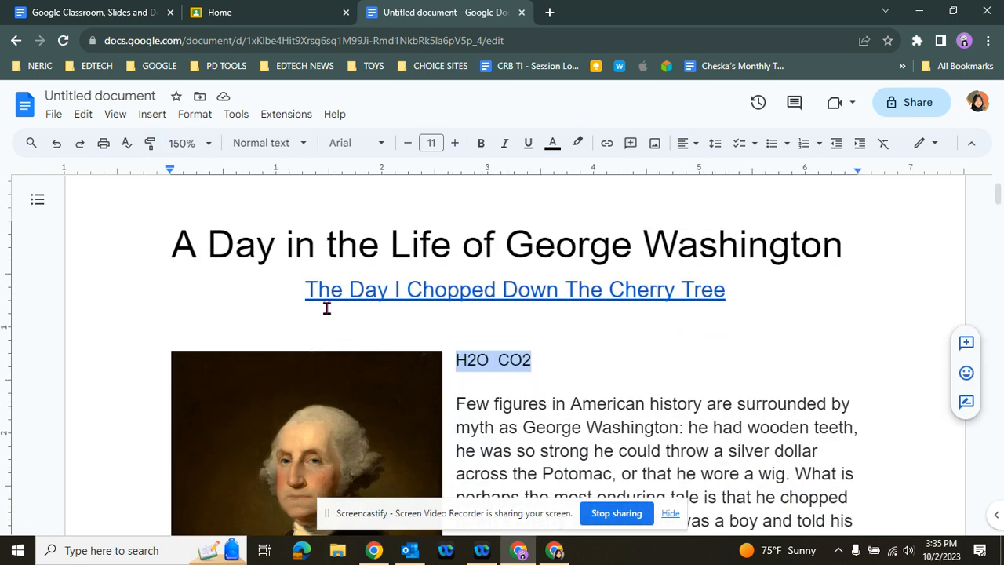
pyautogui.click(205, 144)
pyautogui.click(201, 346)
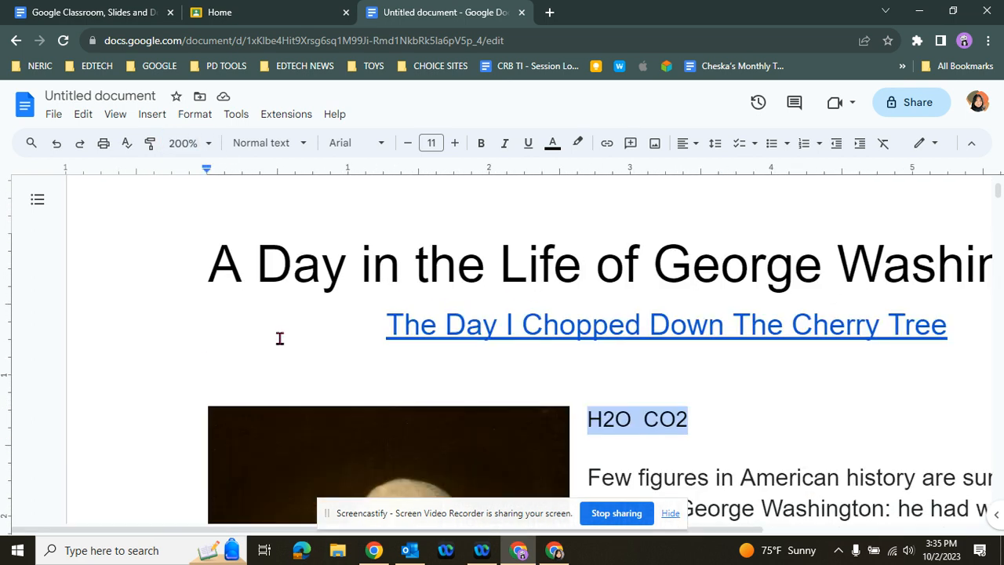
# Step: Make the 2 in H2O subscript by searching the commands for "sub"
pyautogui.scroll(-2, 202, 344)
pyautogui.click(725, 271)
pyautogui.moveTo(613, 273); pyautogui.dragTo(601, 273)
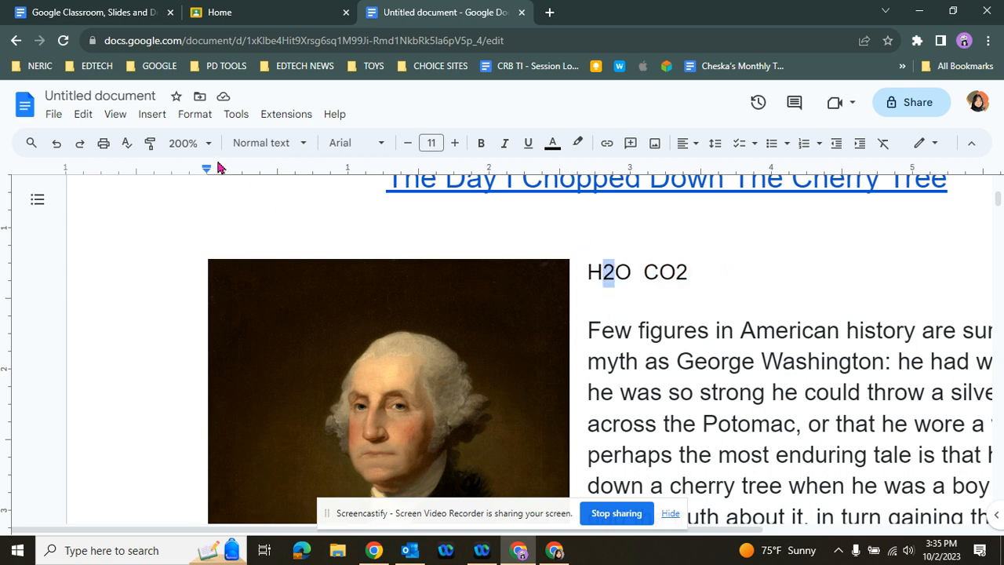
pyautogui.click(335, 115)
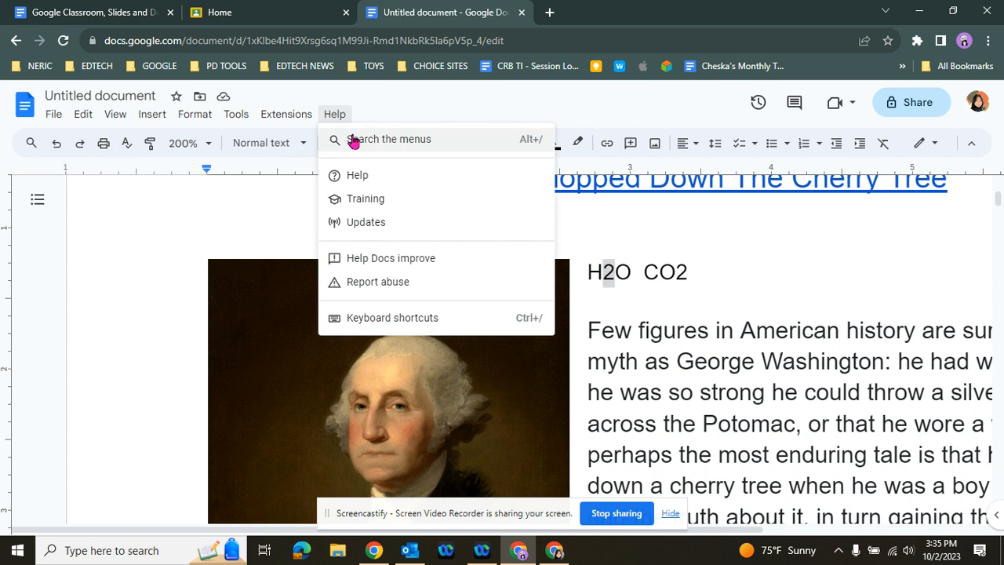
pyautogui.click(353, 140)
pyautogui.write('sub')
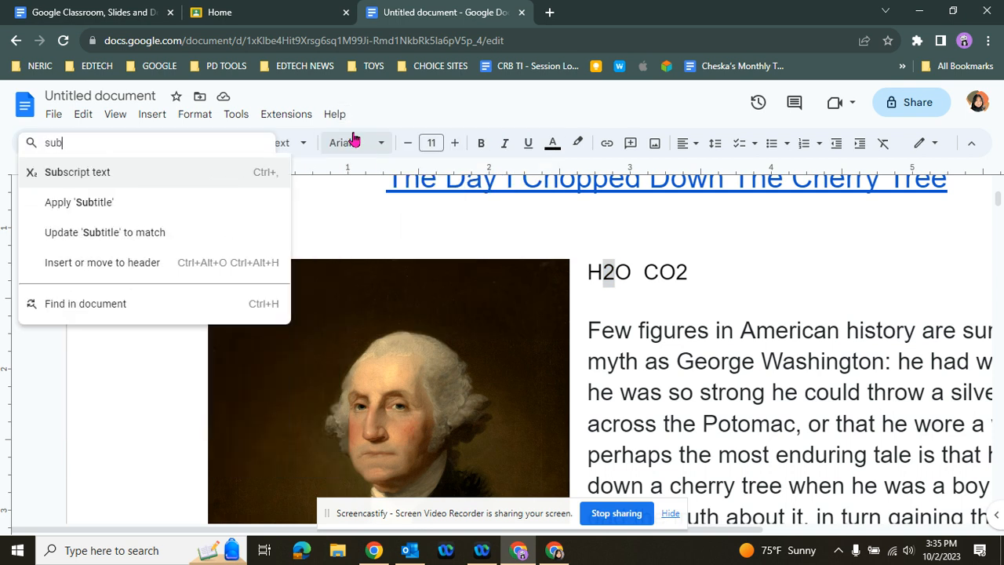
pyautogui.press('Return')
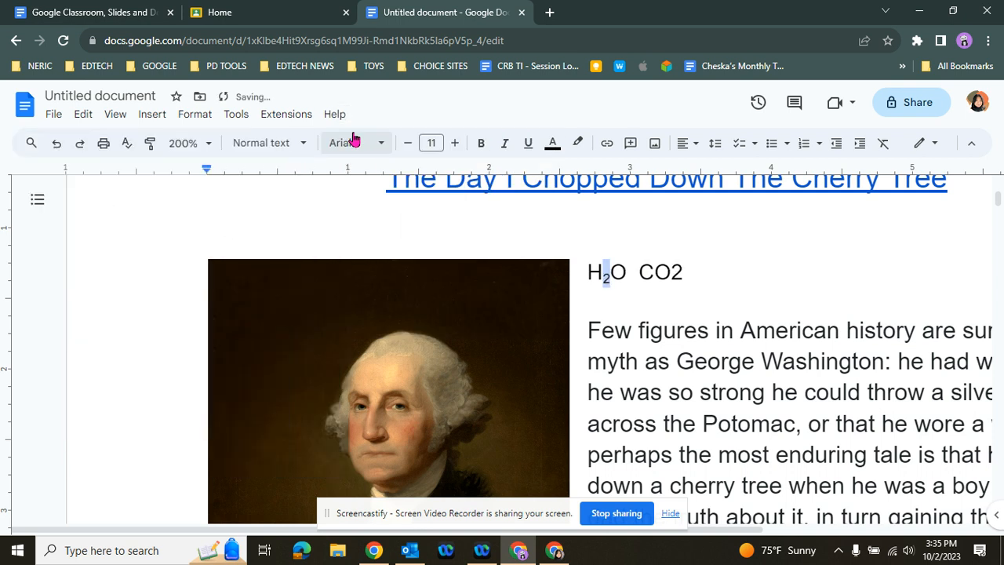
# Step: Make the 2 in CO2 subscript using the command search's suggested Subscript text entry
pyautogui.click(682, 307)
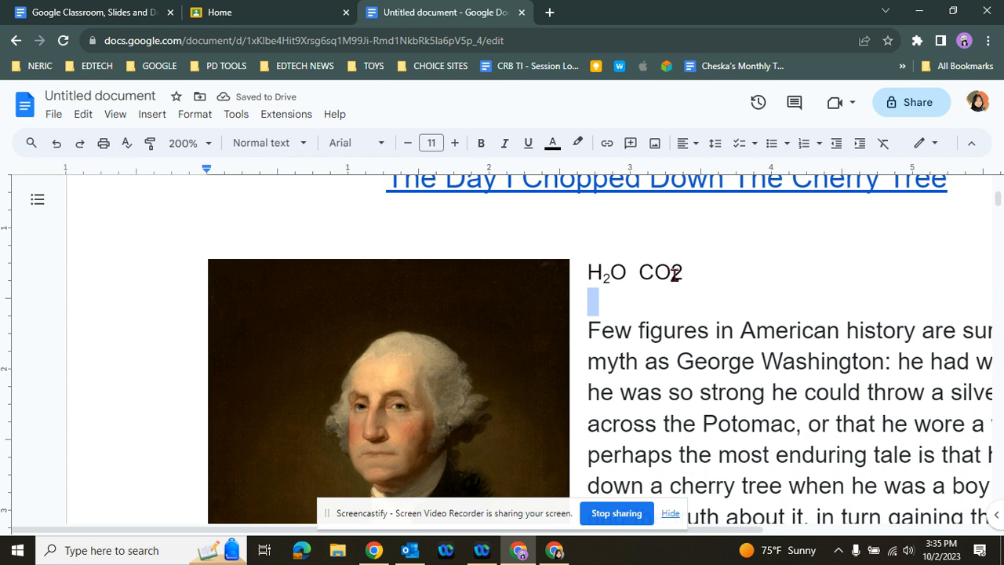
pyautogui.moveTo(674, 274); pyautogui.dragTo(695, 277)
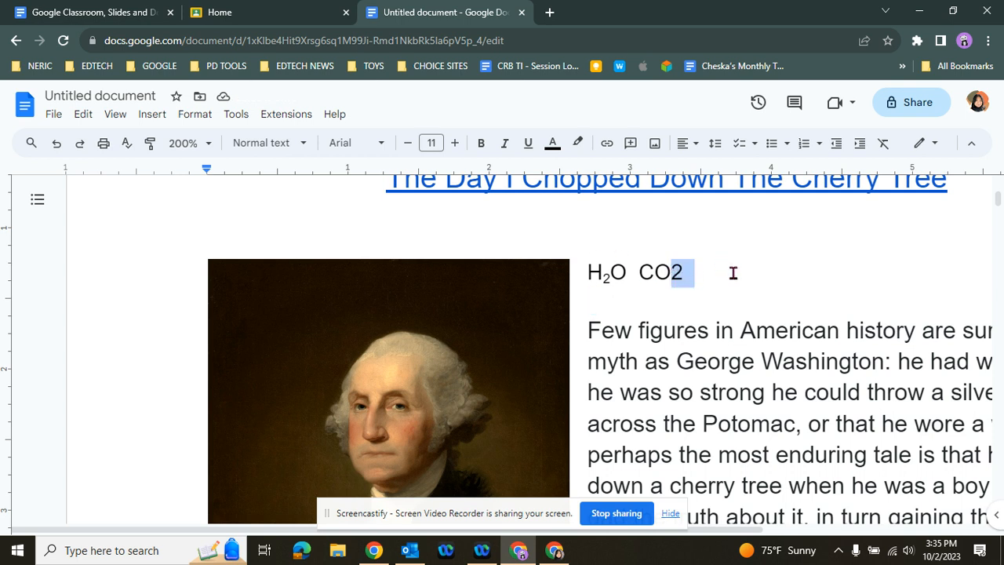
pyautogui.click(732, 272)
pyautogui.moveTo(671, 273); pyautogui.dragTo(695, 273)
pyautogui.click(336, 115)
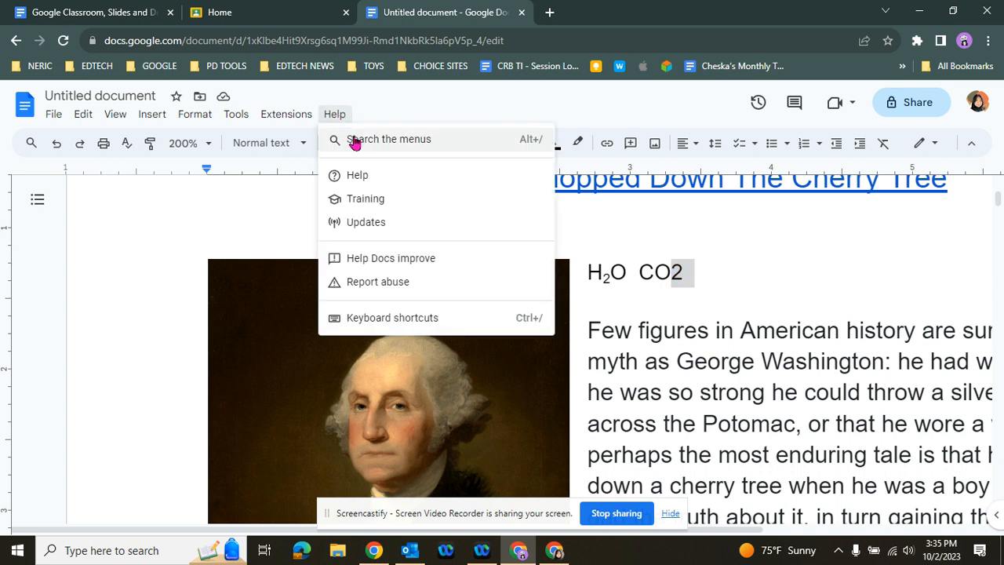
pyautogui.click(345, 143)
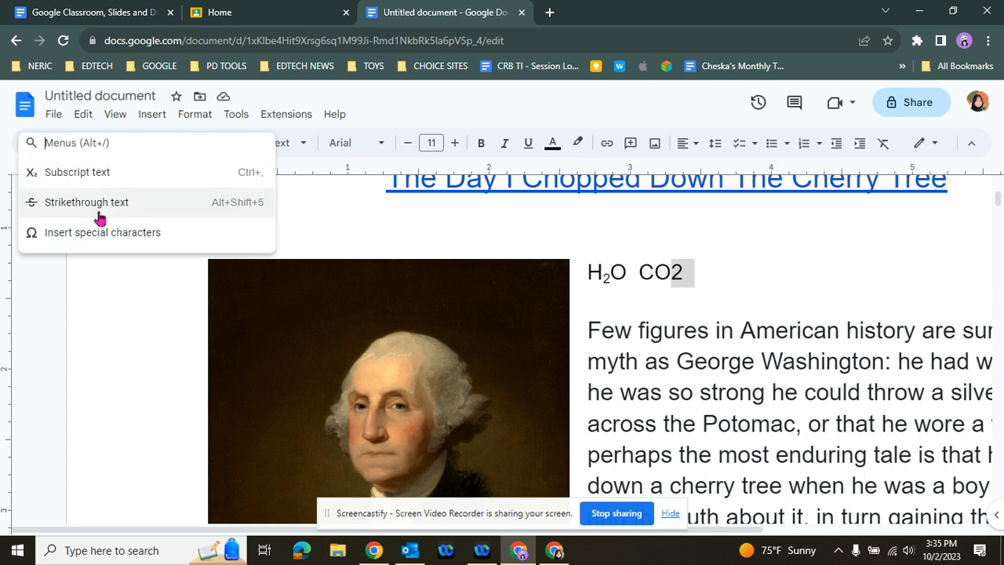
pyautogui.click(112, 172)
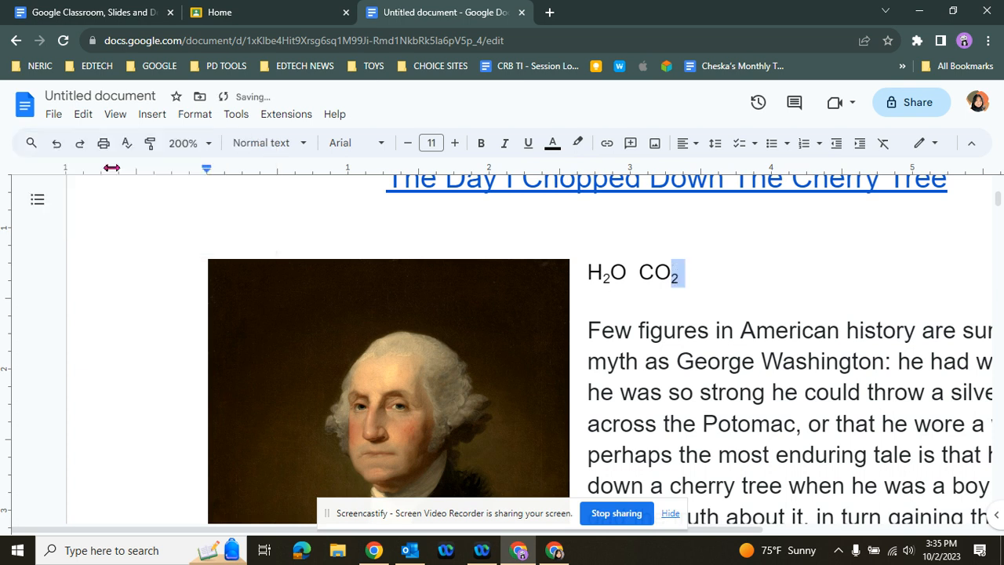
pyautogui.click(92, 312)
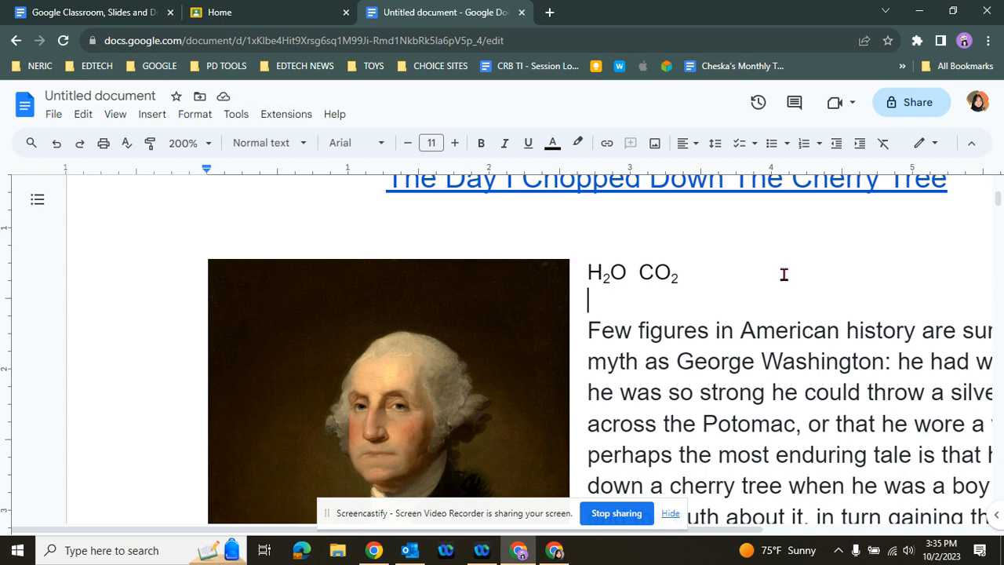
# Step: Reduce the document zoom to 150% and bring the title and subtitle into view
pyautogui.scroll(1, 780, 305)
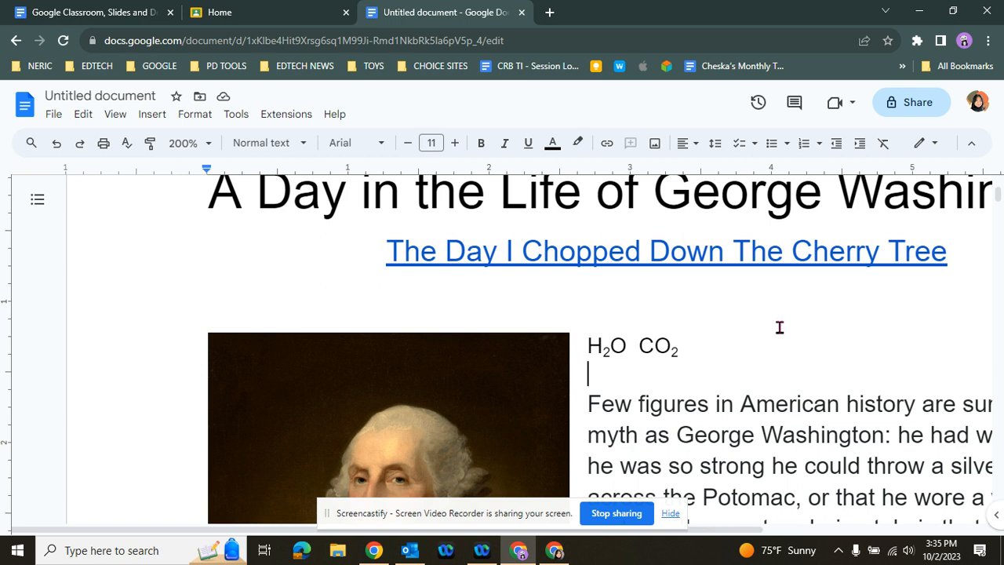
pyautogui.click(206, 147)
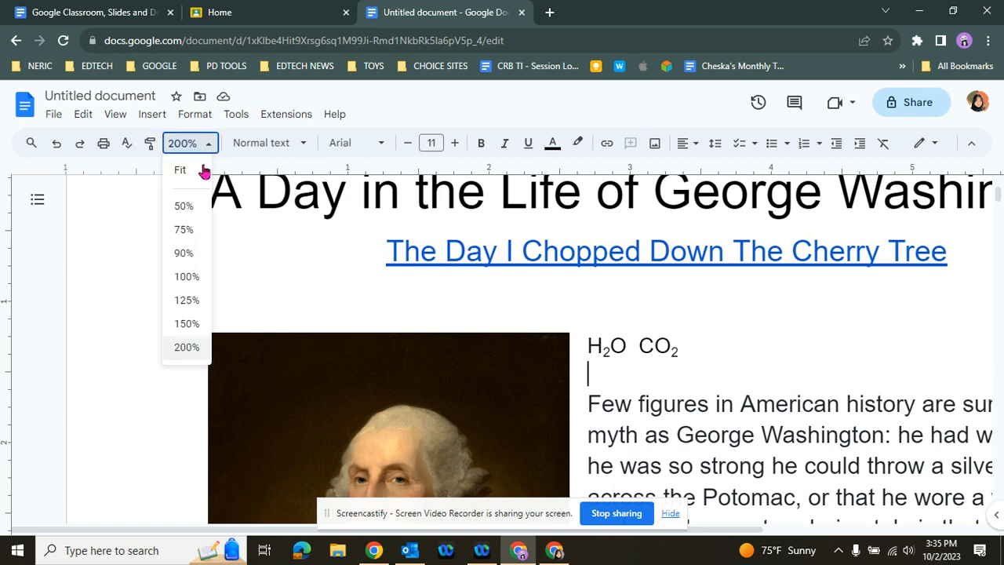
pyautogui.click(188, 324)
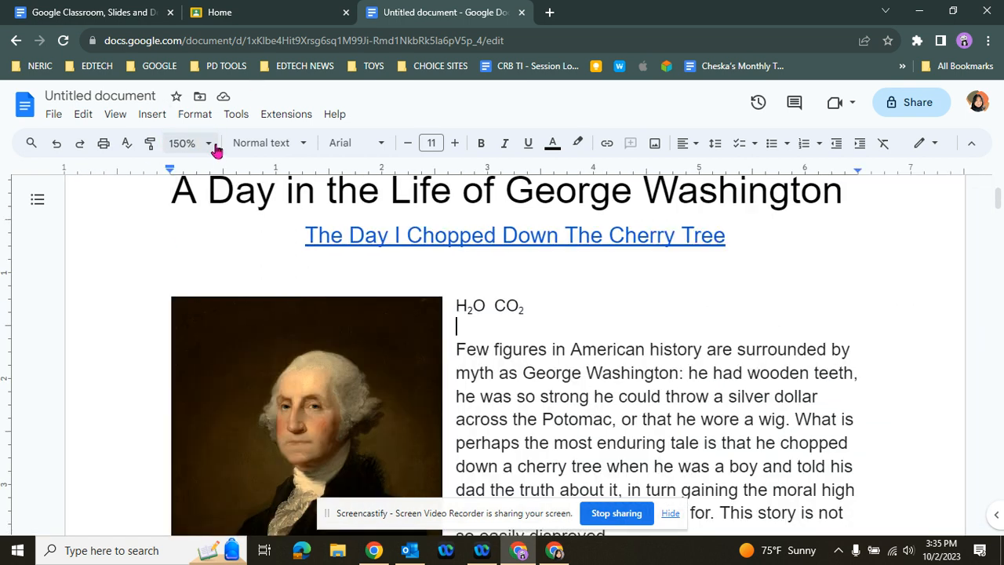
pyautogui.scroll(2, 170, 225)
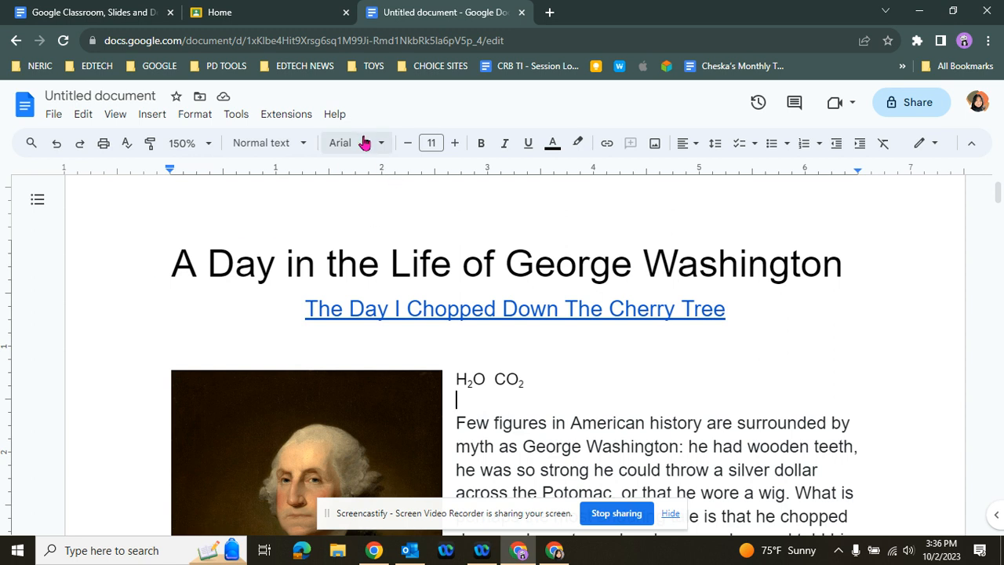
# Step: Find the Translate document command by searching for "trans", view its options, and close it without translating
pyautogui.click(334, 116)
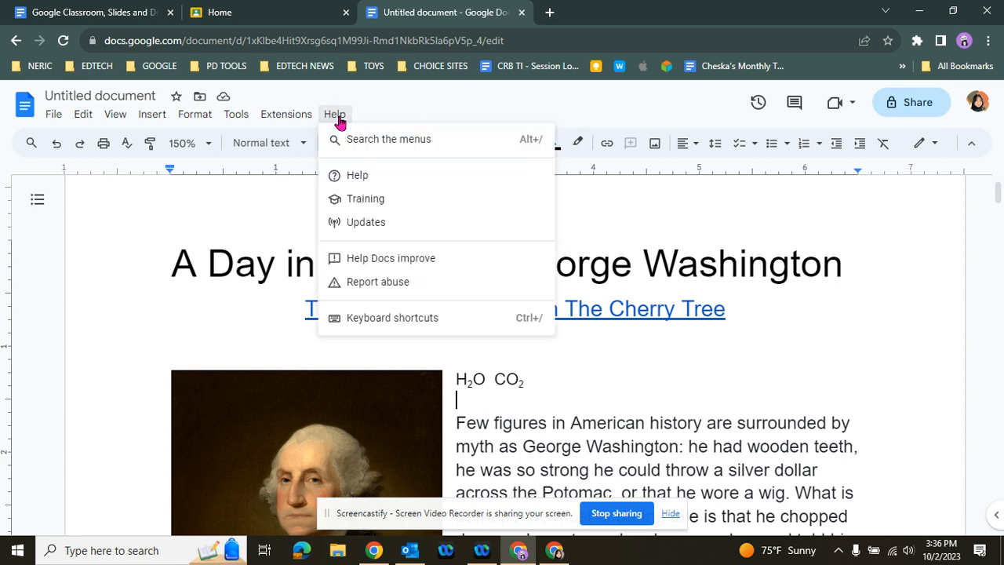
pyautogui.click(377, 141)
pyautogui.write('trans')
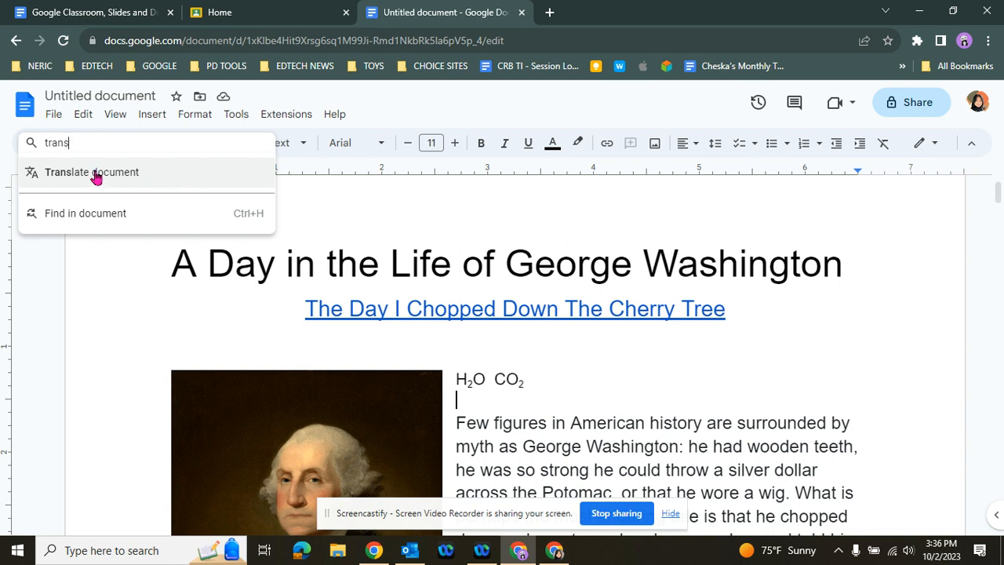
pyautogui.click(121, 179)
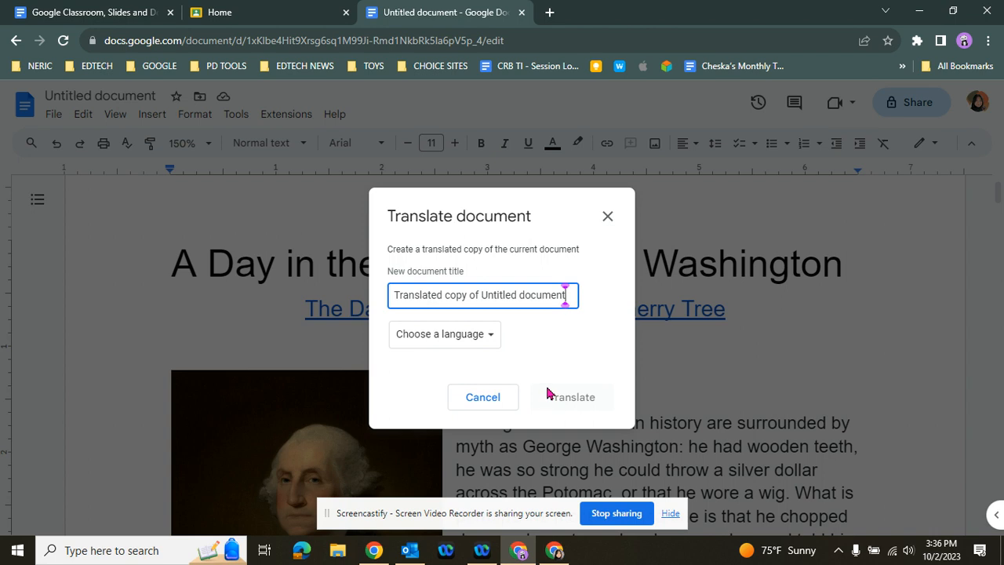
pyautogui.click(607, 217)
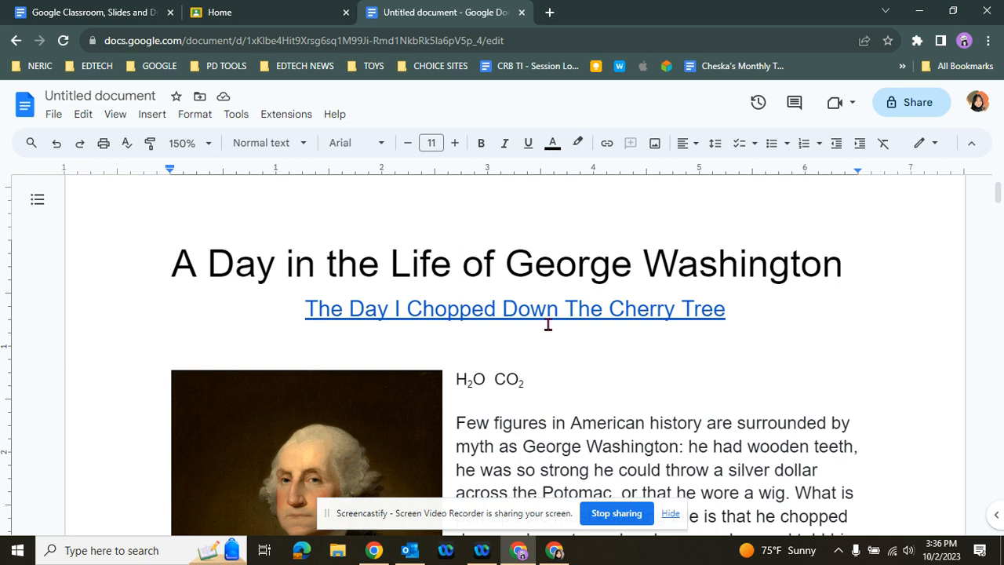
# Step: Undo the added H2O and CO2 text, its subscript formatting and the extra line breaks below the subtitle
pyautogui.hotkey('ctrl', 'z')
pyautogui.hotkey('ctrl', 'z')
pyautogui.hotkey('ctrl', 'z')
pyautogui.hotkey('ctrl', 'z')
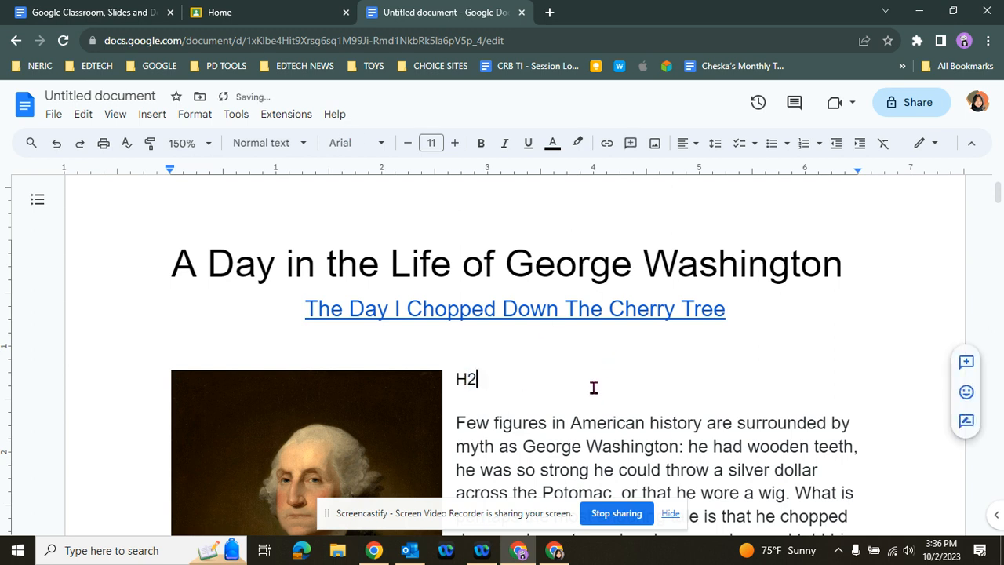
pyautogui.hotkey('ctrl', 'z')
pyautogui.hotkey('ctrl', 'z')
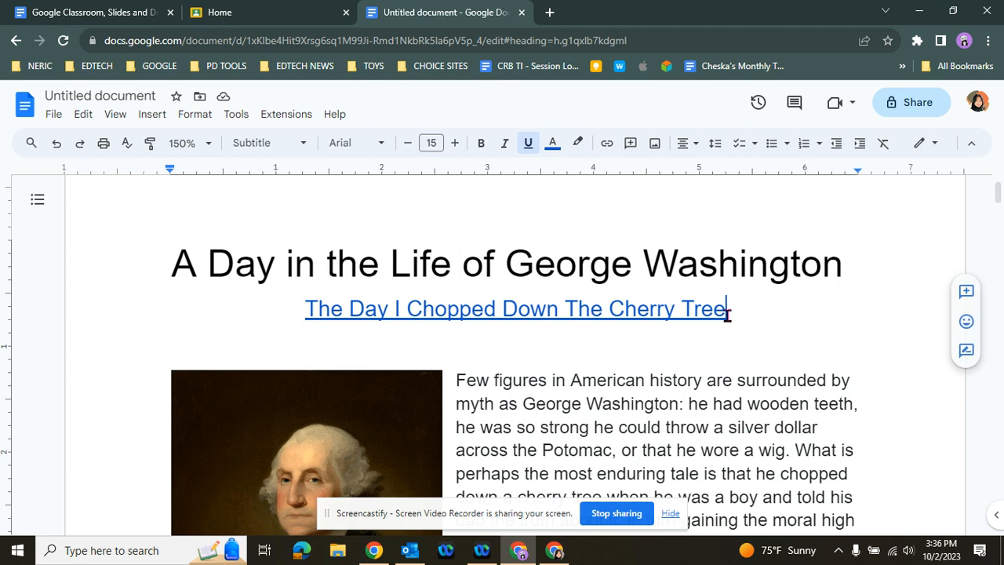
# Step: Set the document zoom to 100%
pyautogui.scroll(-1, 712, 350)
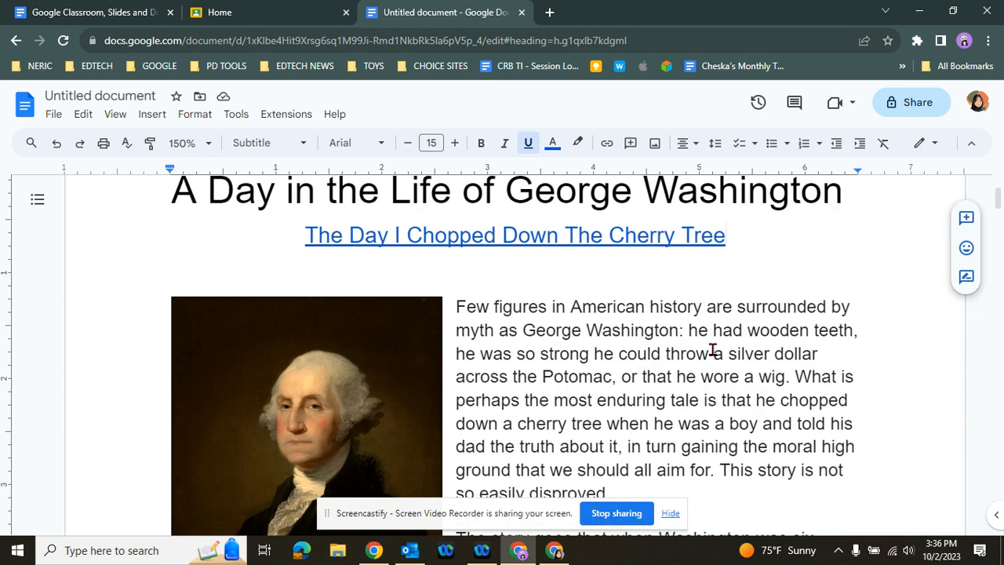
pyautogui.click(205, 152)
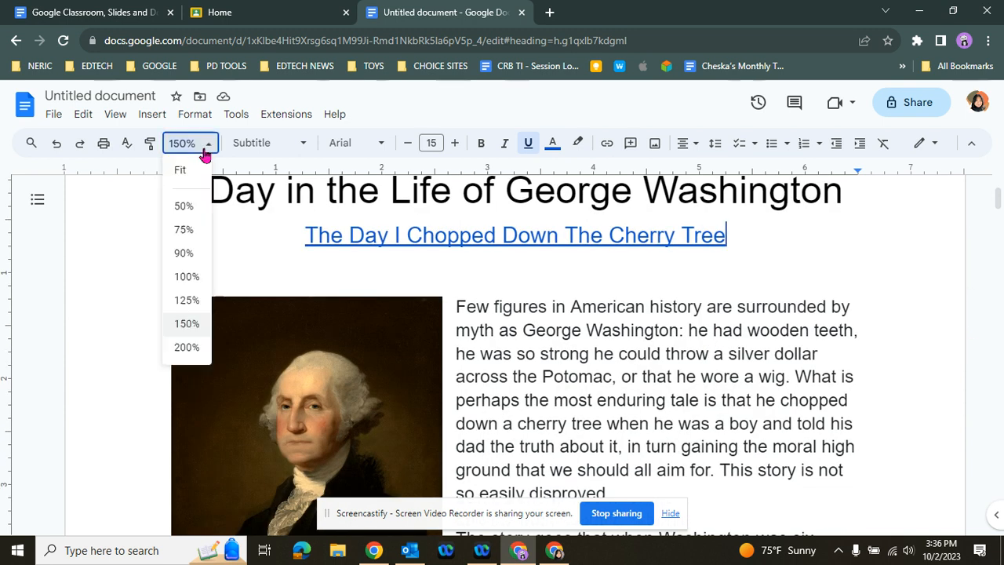
pyautogui.click(190, 277)
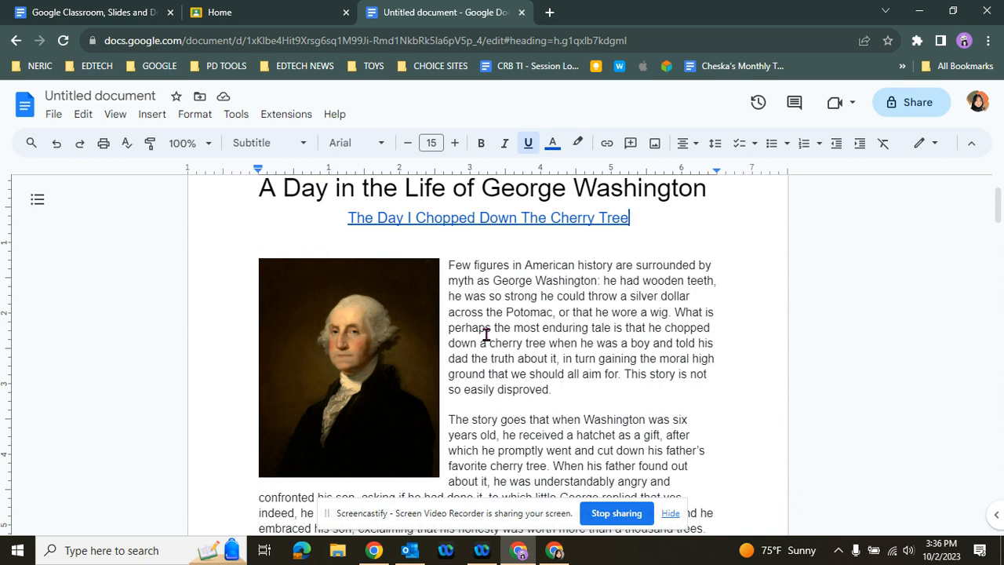
# Step: Place the text cursor on the blank page after the large painting and open the Voice typing tool
pyautogui.click(448, 268)
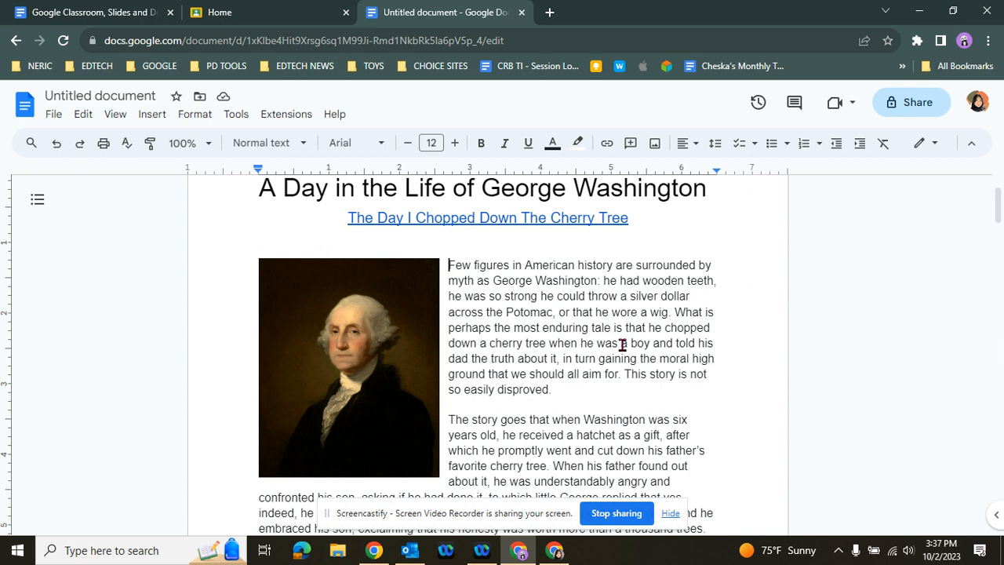
pyautogui.scroll(-15, 636, 363)
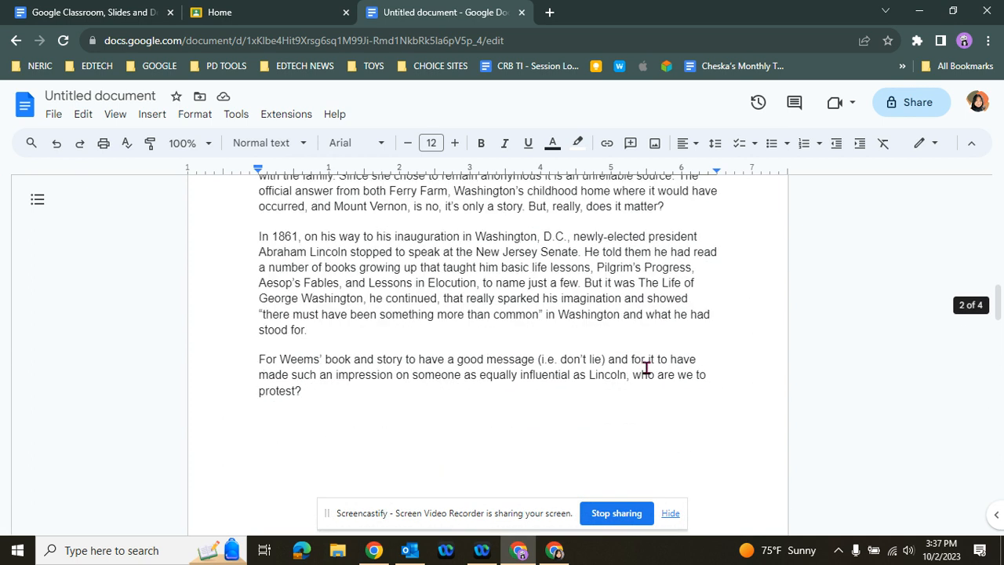
pyautogui.scroll(-12, 645, 368)
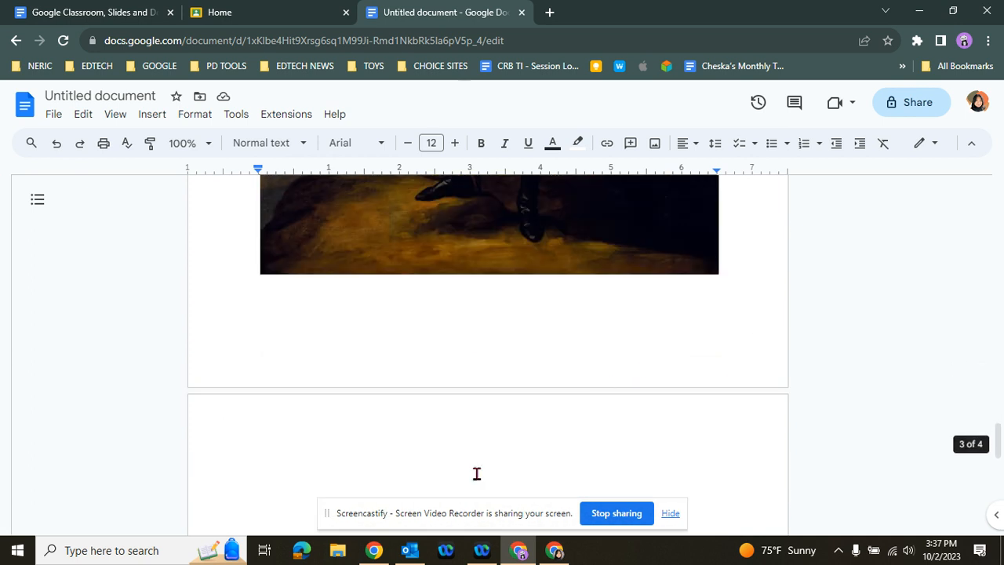
pyautogui.click(362, 286)
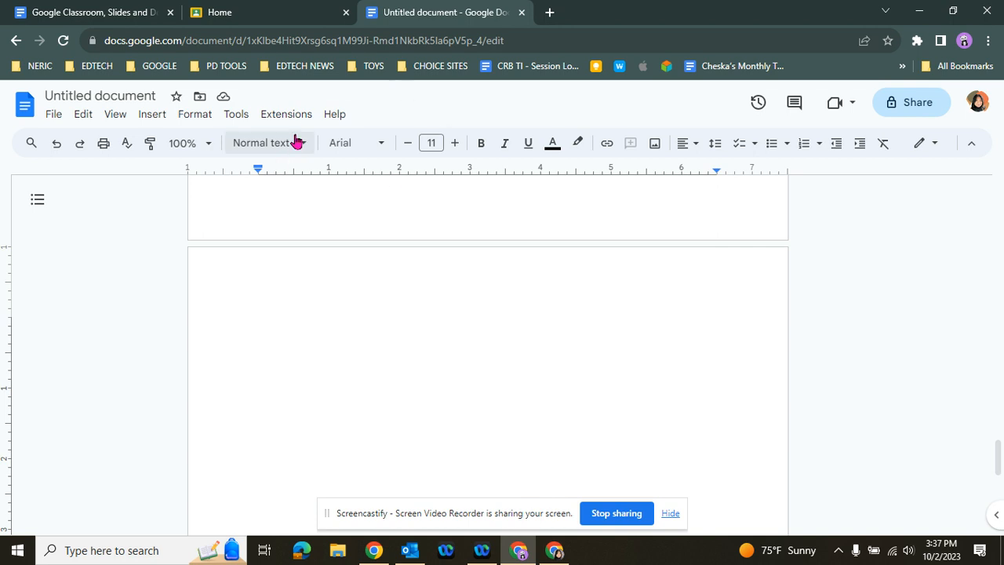
pyautogui.click(236, 115)
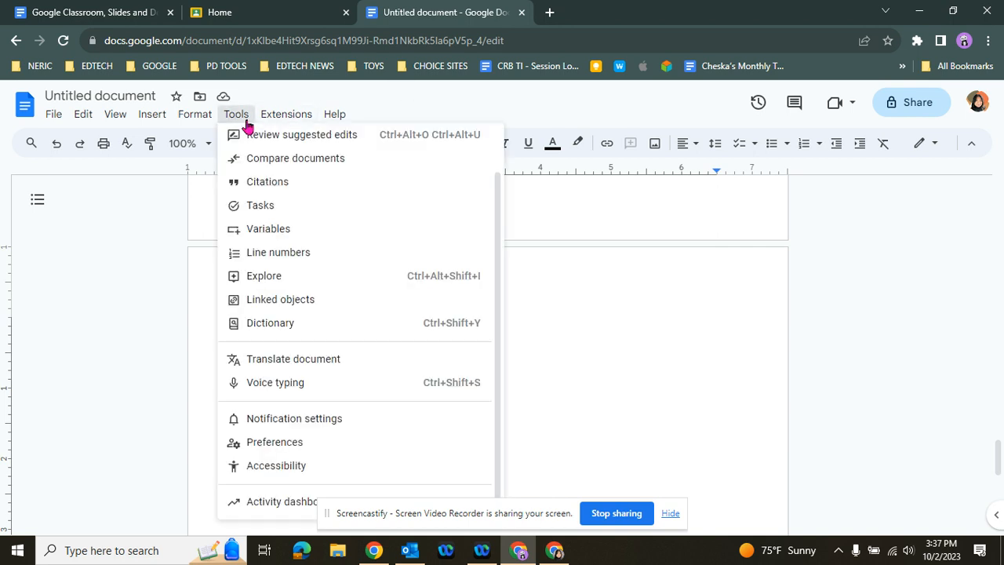
pyautogui.click(286, 388)
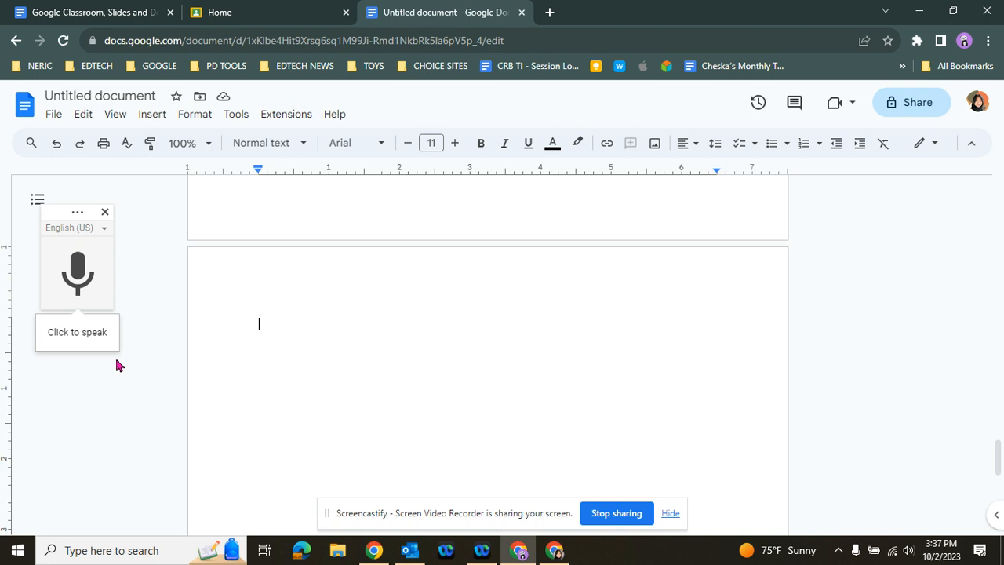
# Step: Dictate a self-introduction with the speaker's name followed by "how are you today?", stop the dictation, and check its closing punctuation
pyautogui.click(77, 275)
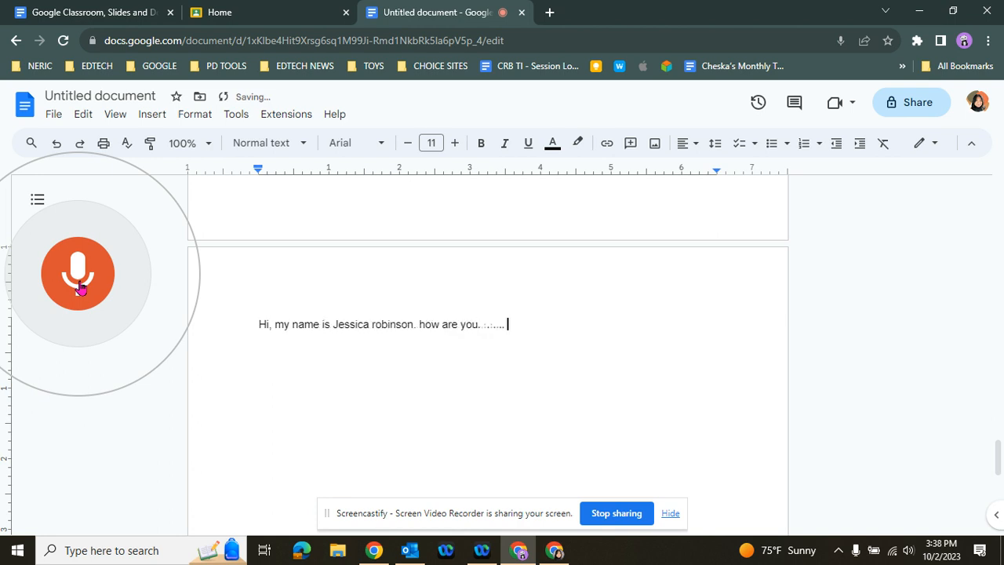
pyautogui.click(78, 284)
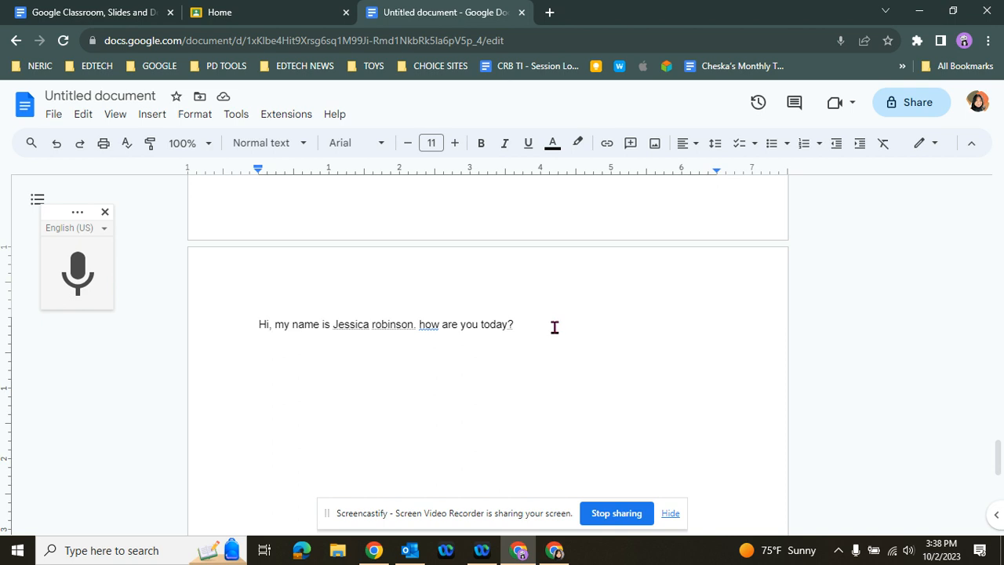
pyautogui.click(274, 324)
pyautogui.moveTo(506, 327); pyautogui.dragTo(520, 323)
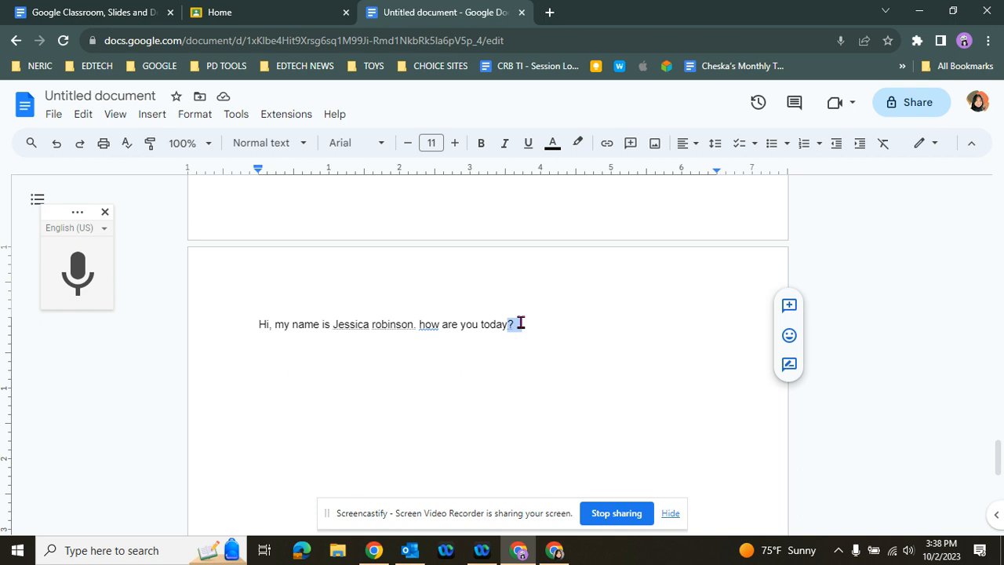
pyautogui.press('Down')
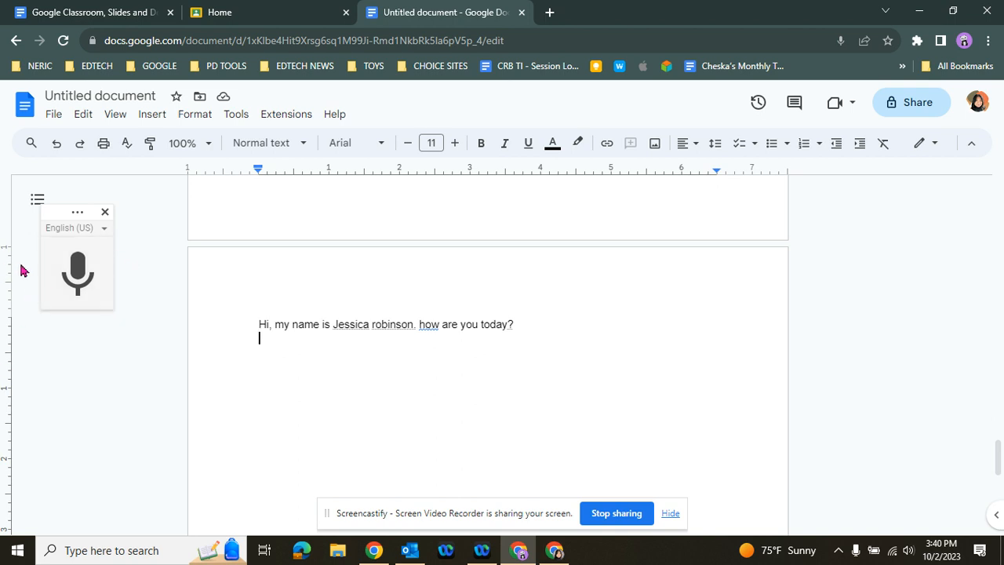
# Step: Close the Voice typing tool
pyautogui.moveTo(229, 352); pyautogui.dragTo(395, 359)
pyautogui.scroll(1, 395, 360)
pyautogui.scroll(3, 395, 363)
pyautogui.click(105, 213)
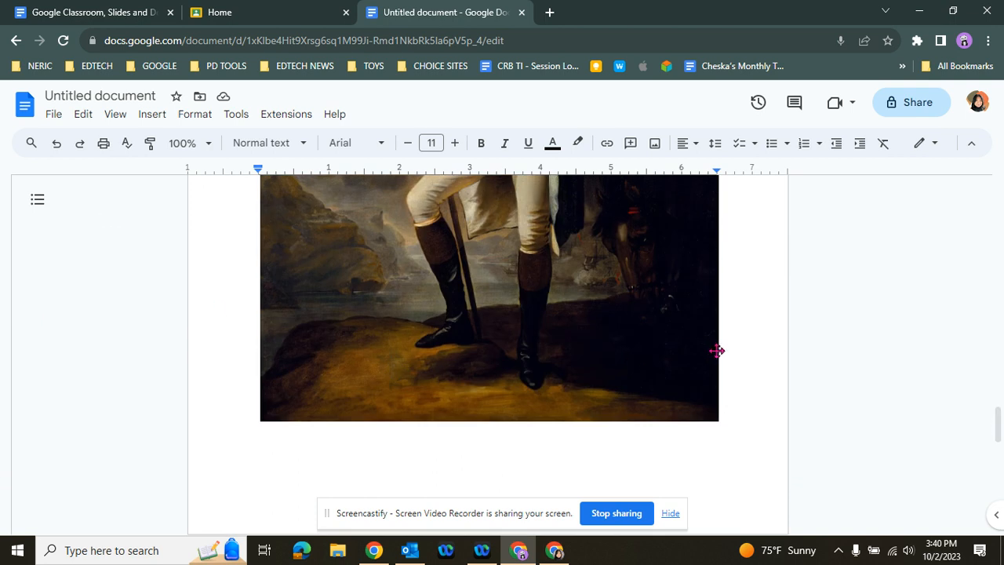
# Step: Add the alt text "Full body portrait of George Washington carrying a hat and scroll" to the large painting
pyautogui.scroll(4, 717, 350)
pyautogui.scroll(1, 559, 372)
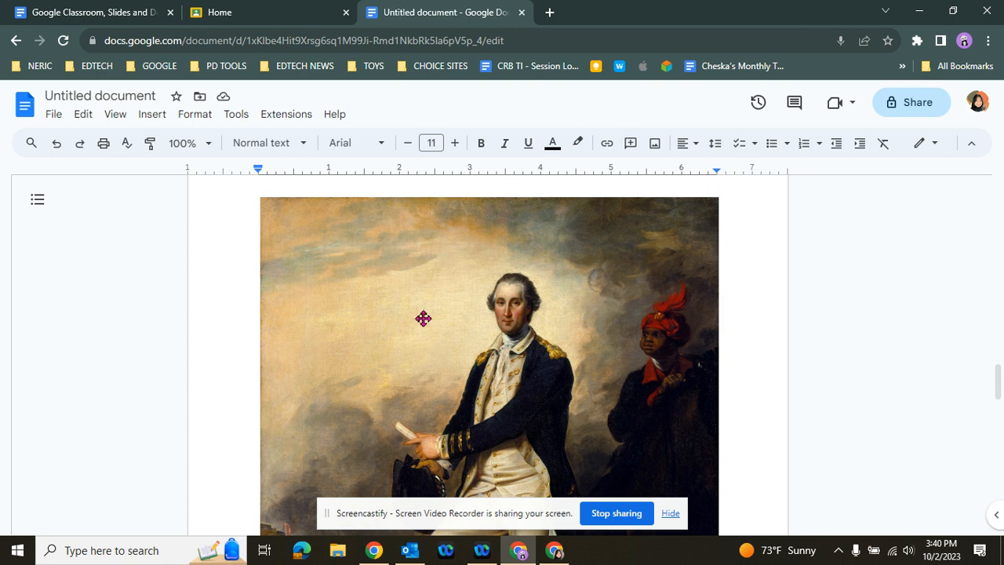
pyautogui.rightClick(405, 247)
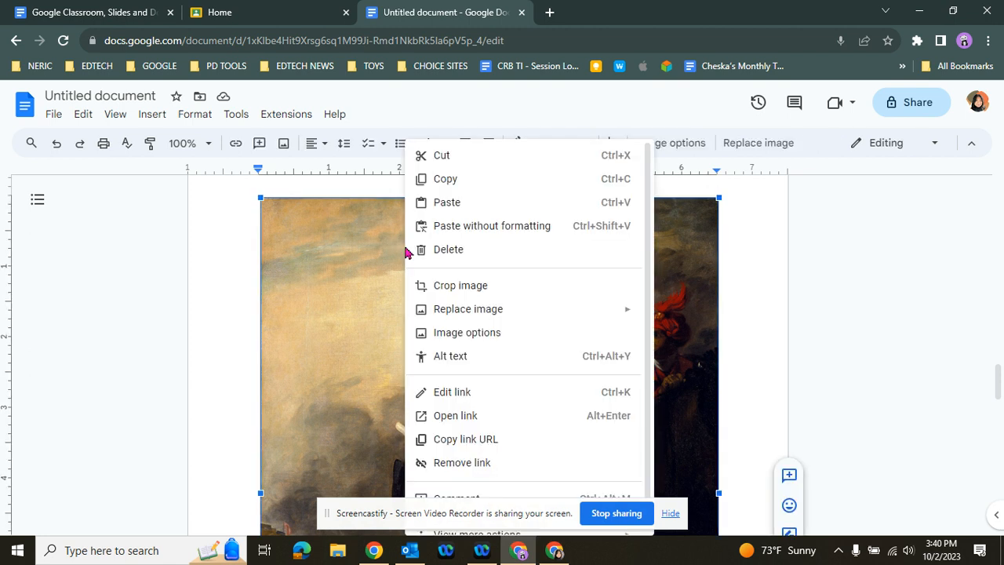
pyautogui.click(480, 366)
pyautogui.click(826, 454)
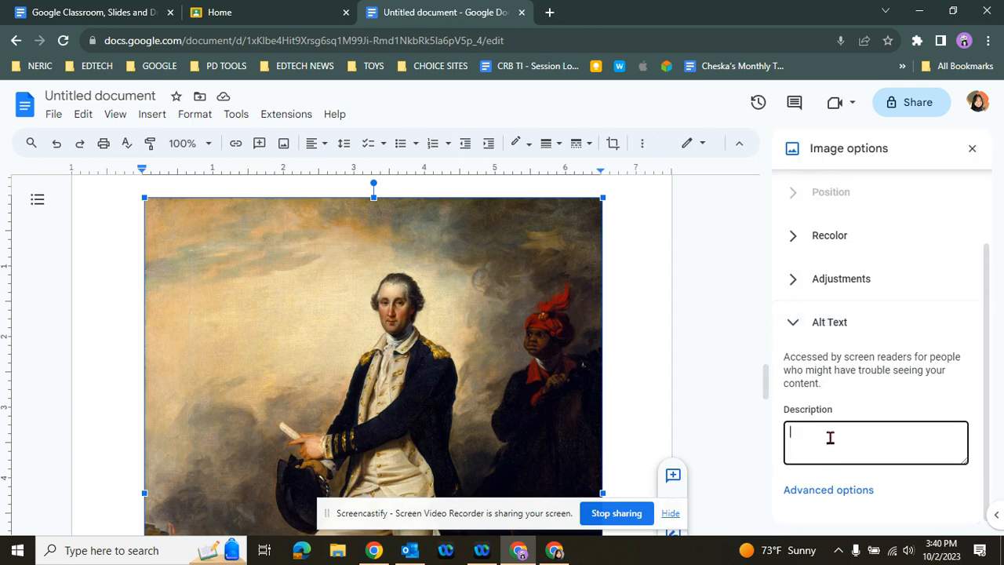
pyautogui.write('Full body por')
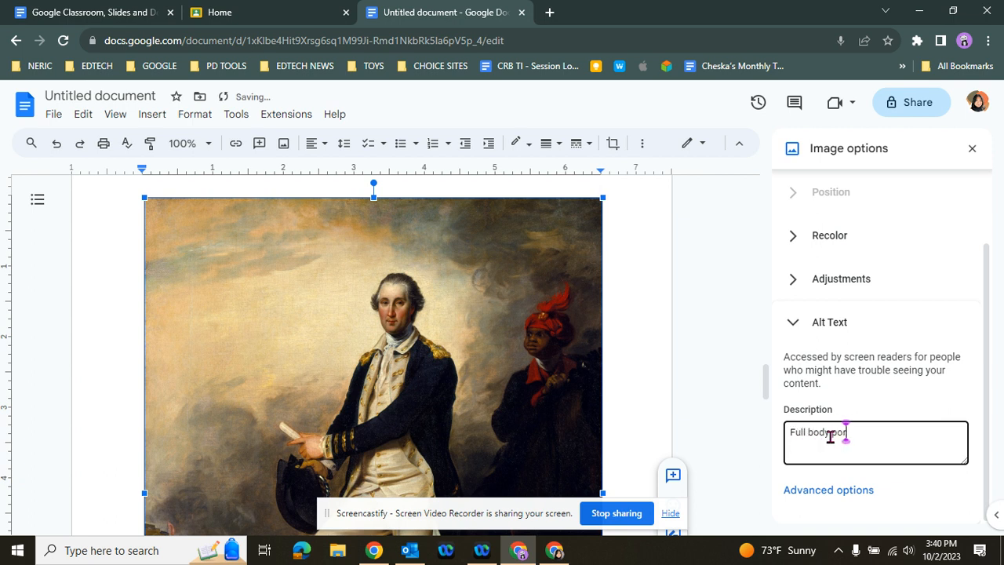
pyautogui.write('trait of George Wash')
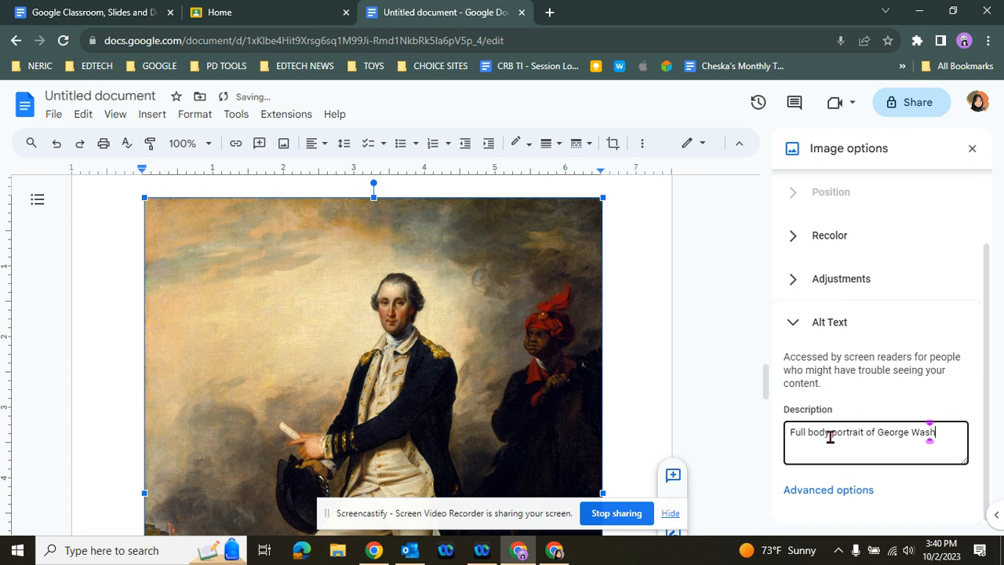
pyautogui.write('ington carrying a hat')
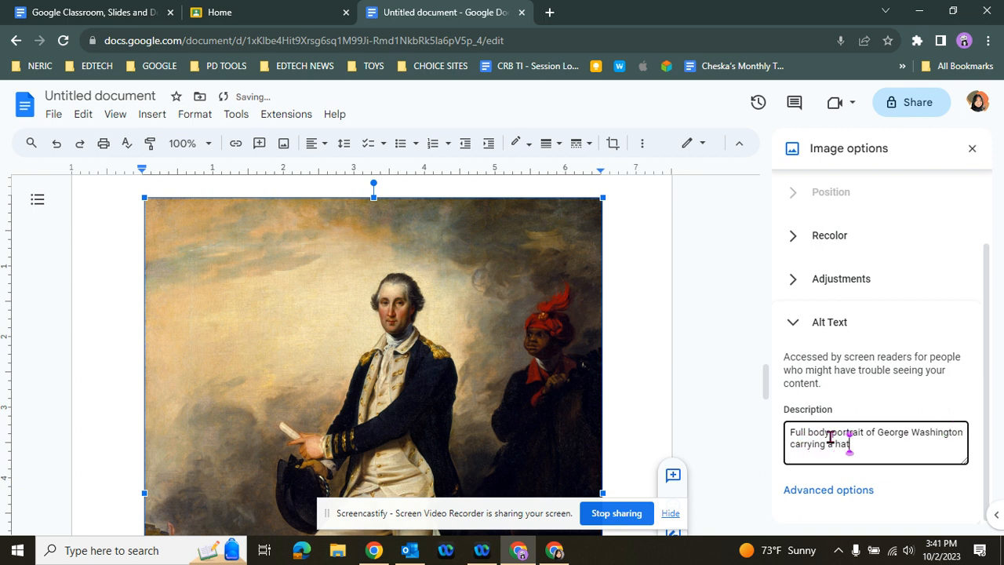
pyautogui.write(' and scroll')
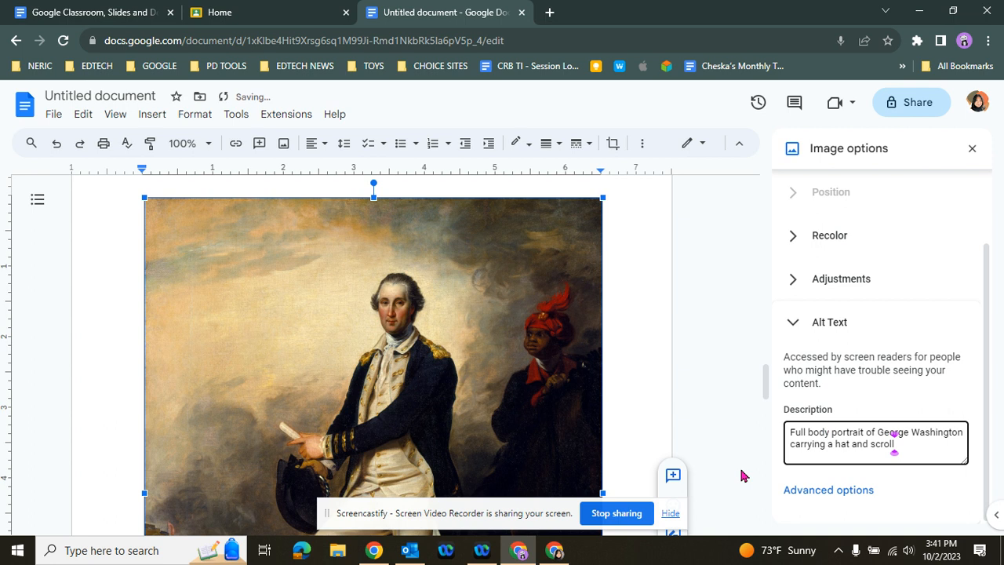
# Step: Deselect the large painting and close its image options
pyautogui.scroll(-3, 643, 375)
pyautogui.scroll(-2, 643, 375)
pyautogui.scroll(2, 643, 375)
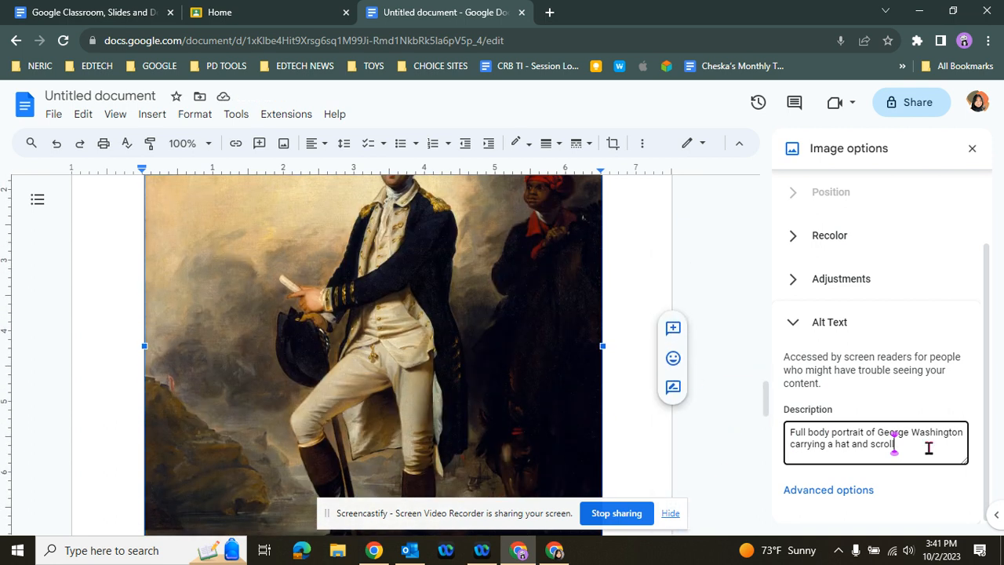
pyautogui.click(734, 426)
pyautogui.scroll(-5, 732, 428)
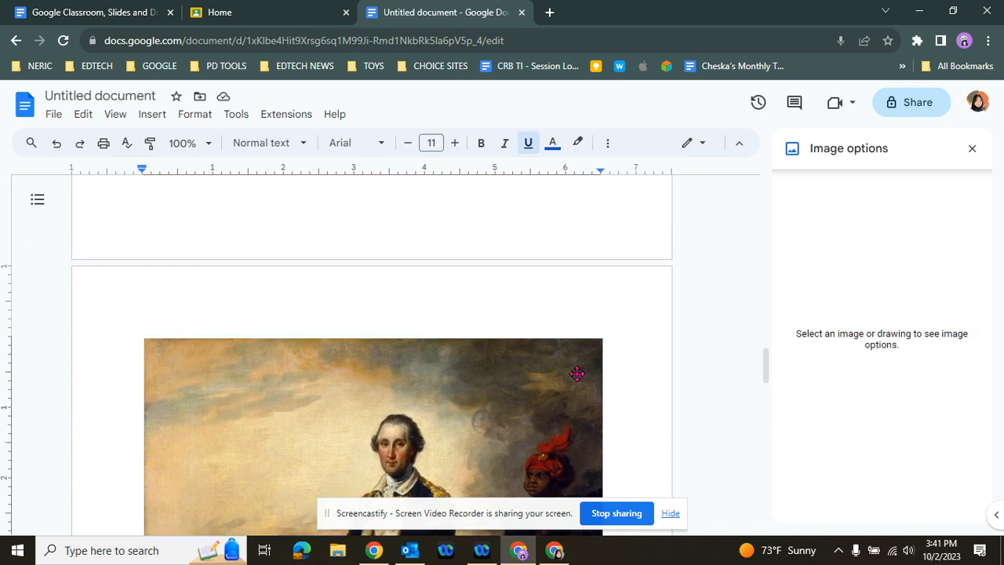
pyautogui.click(973, 149)
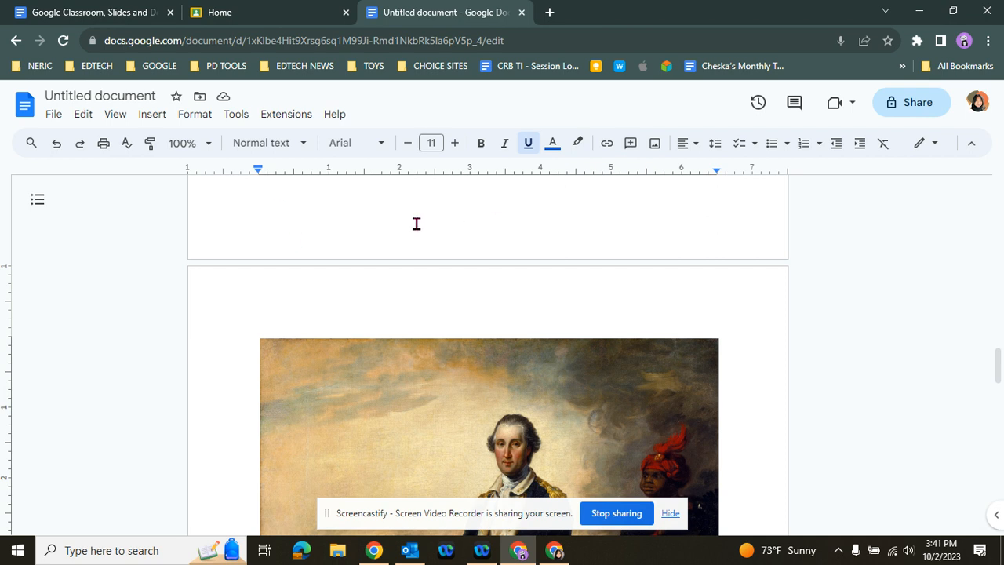
# Step: Browse the list of available fonts from start to end and close it without choosing one
pyautogui.click(378, 146)
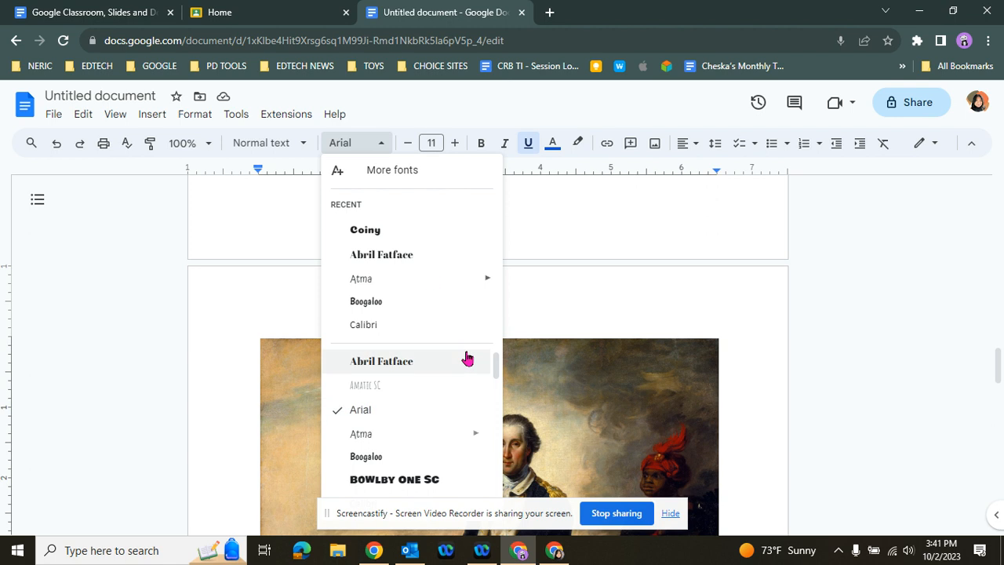
pyautogui.scroll(-3, 470, 422)
pyautogui.scroll(-5, 481, 437)
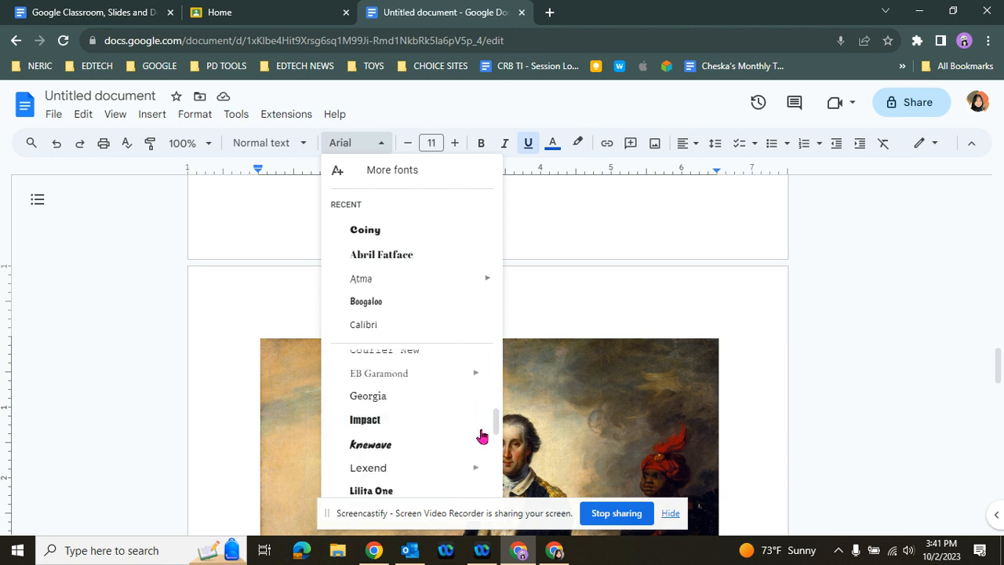
pyautogui.scroll(-6, 481, 437)
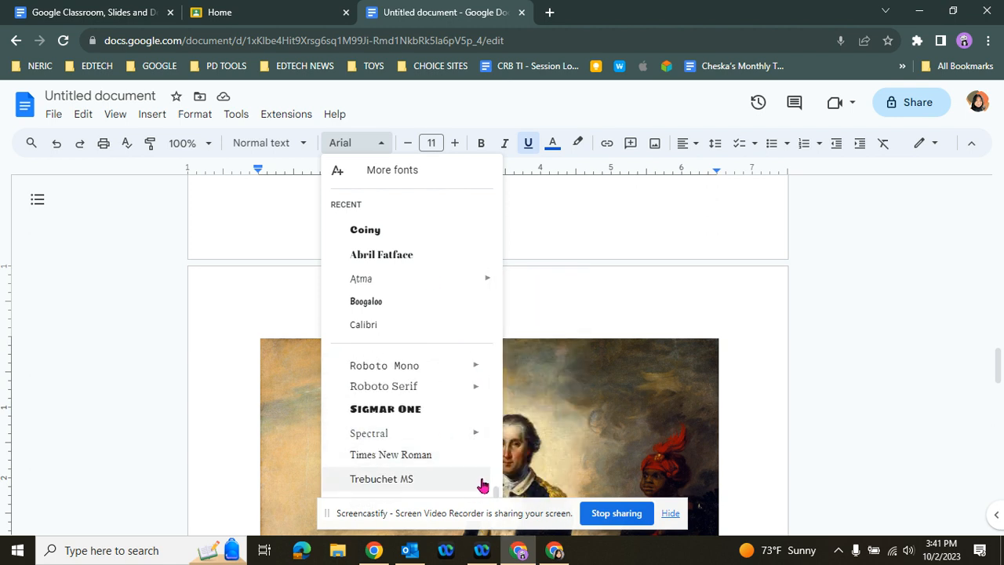
pyautogui.moveTo(496, 493); pyautogui.dragTo(495, 359)
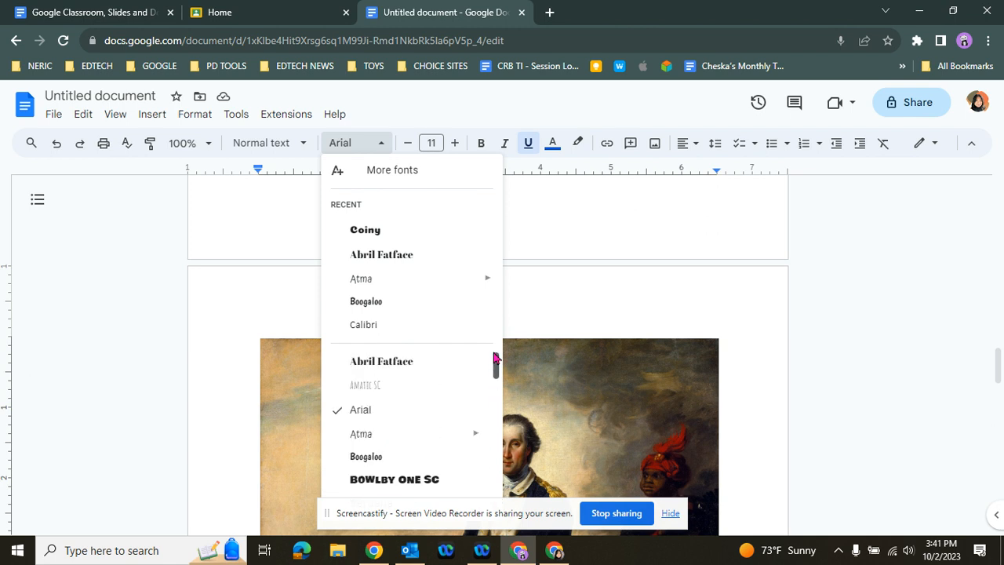
pyautogui.click(609, 286)
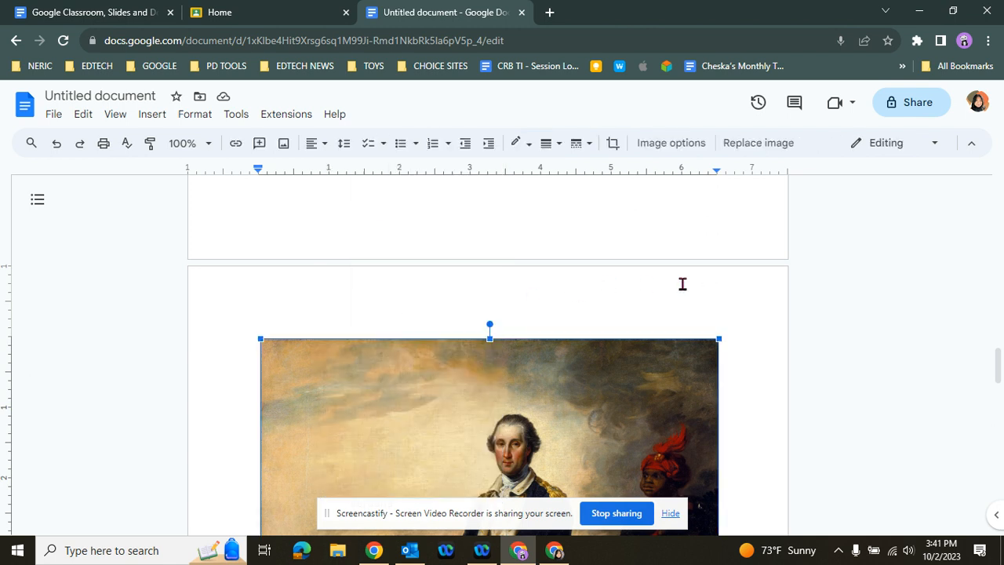
# Step: Place the text cursor beside the lower part of the large painting and insert a line break
pyautogui.click(627, 255)
pyautogui.scroll(-5, 737, 365)
pyautogui.click(746, 402)
pyautogui.press('Return')
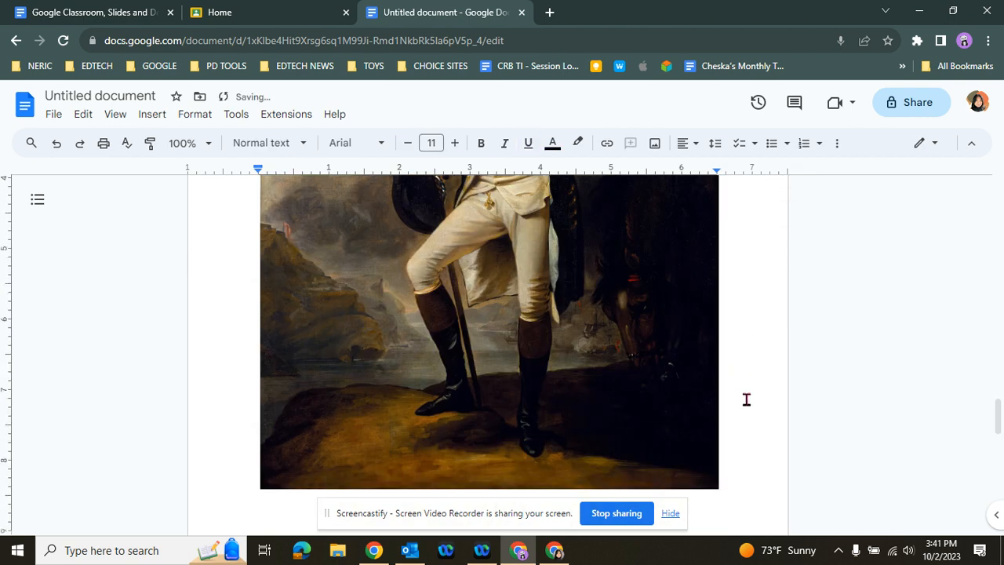
# Step: Set the page color of the whole document to black
pyautogui.scroll(5, 755, 414)
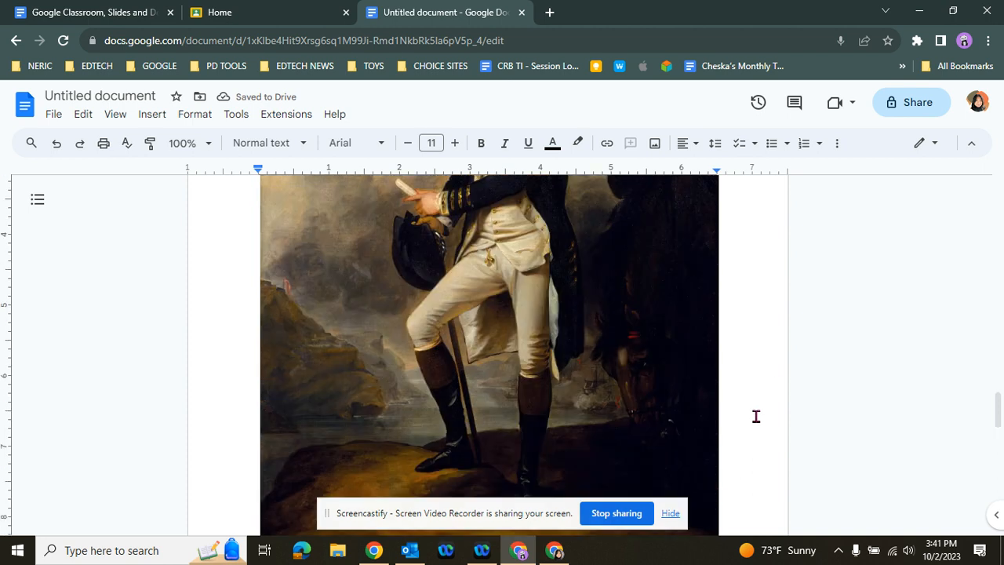
pyautogui.scroll(1, 755, 416)
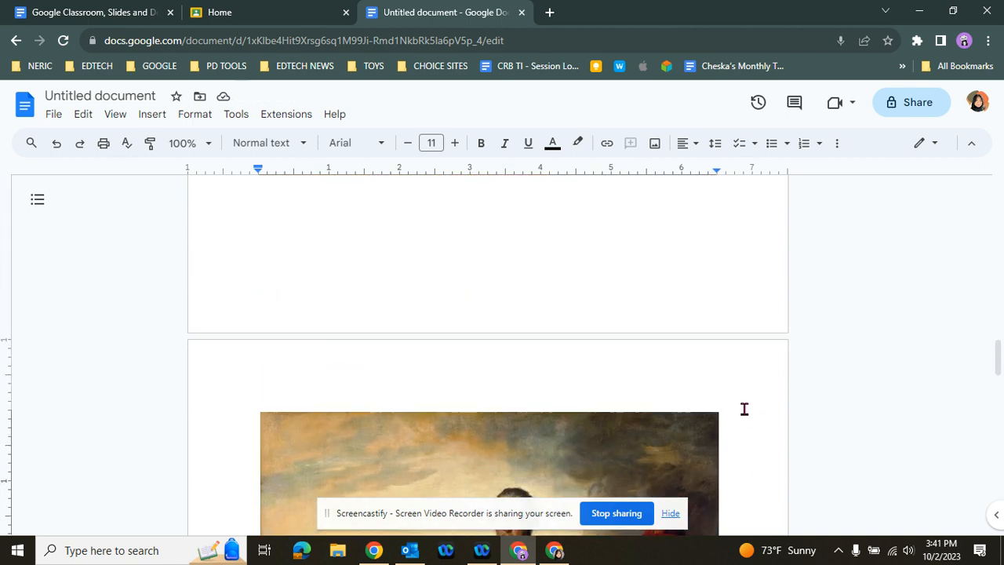
pyautogui.scroll(5, 743, 408)
pyautogui.scroll(2, 561, 383)
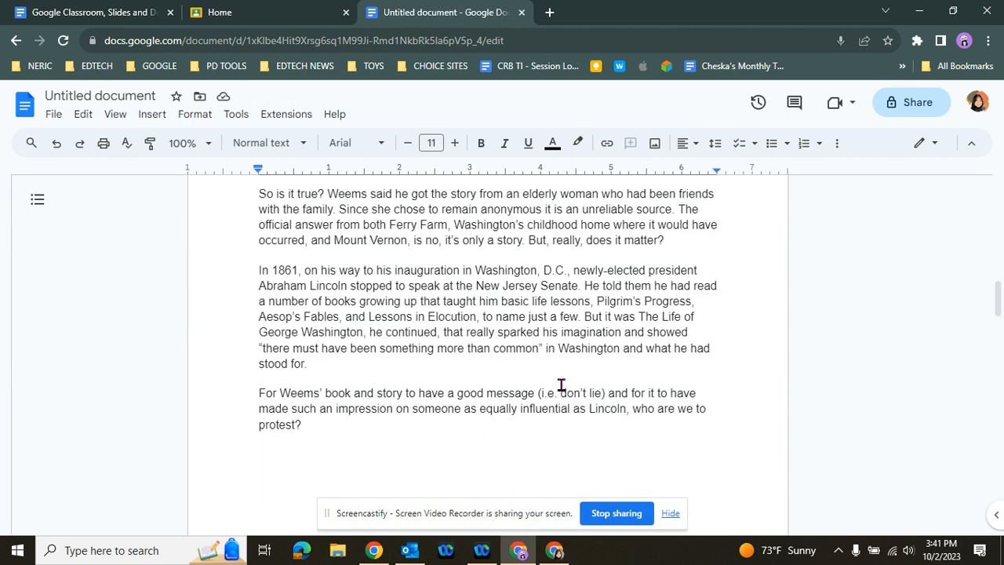
pyautogui.scroll(5, 563, 384)
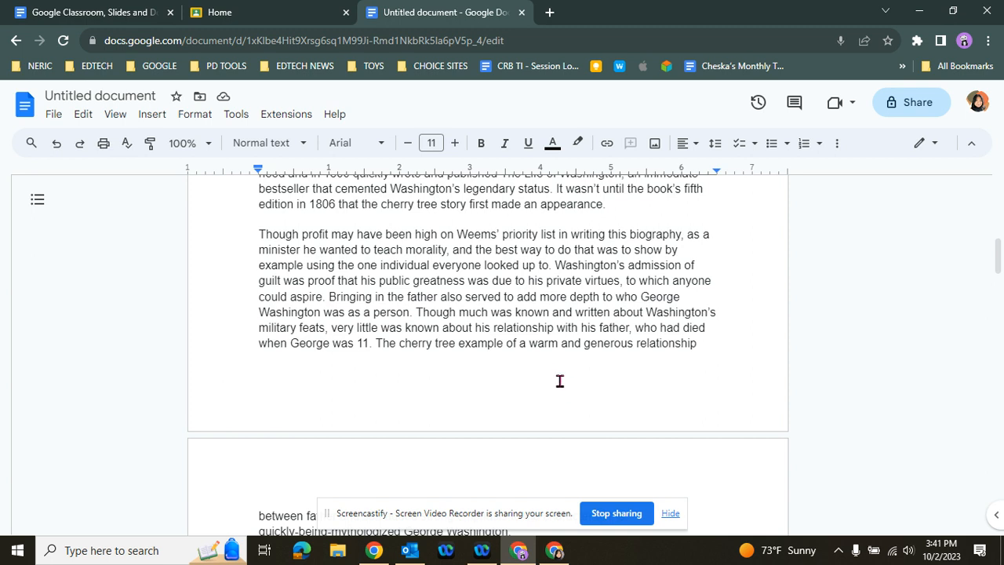
pyautogui.scroll(1, 557, 373)
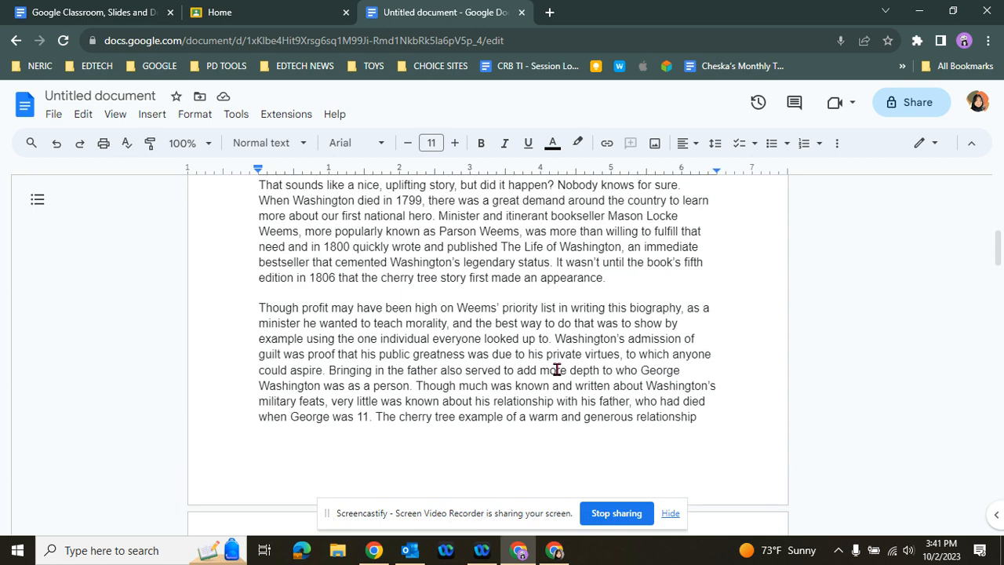
pyautogui.scroll(6, 557, 368)
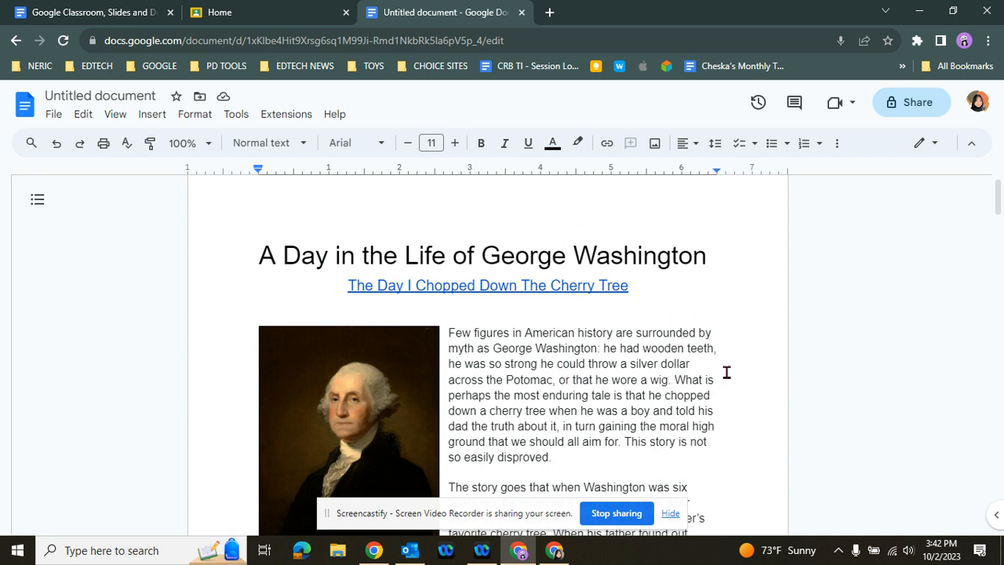
pyautogui.click(53, 115)
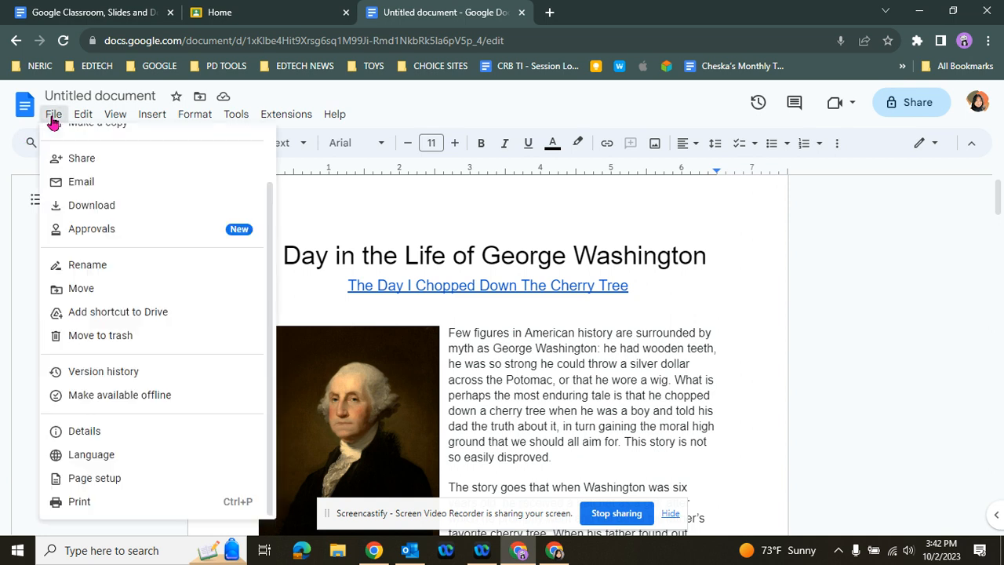
pyautogui.click(133, 480)
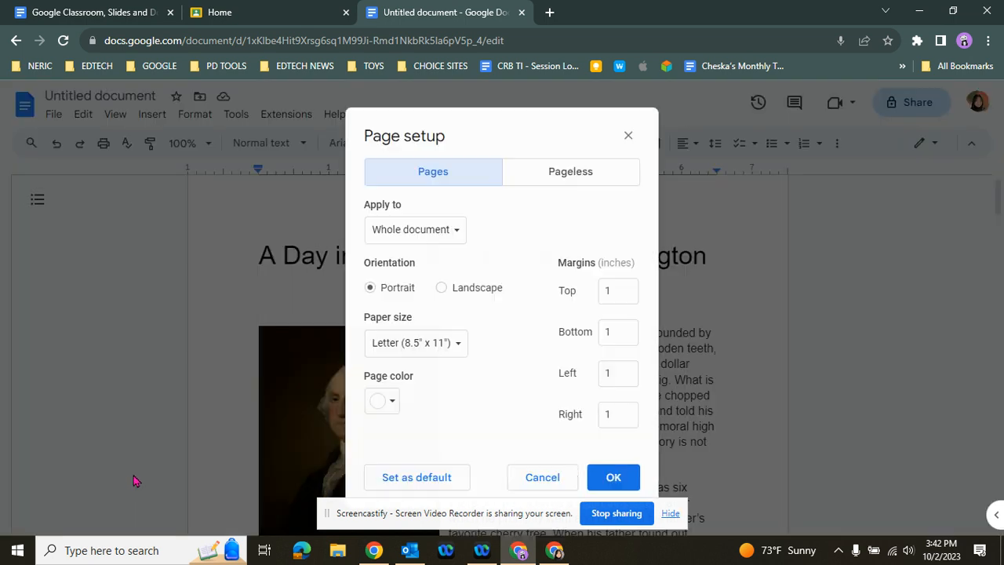
pyautogui.click(391, 402)
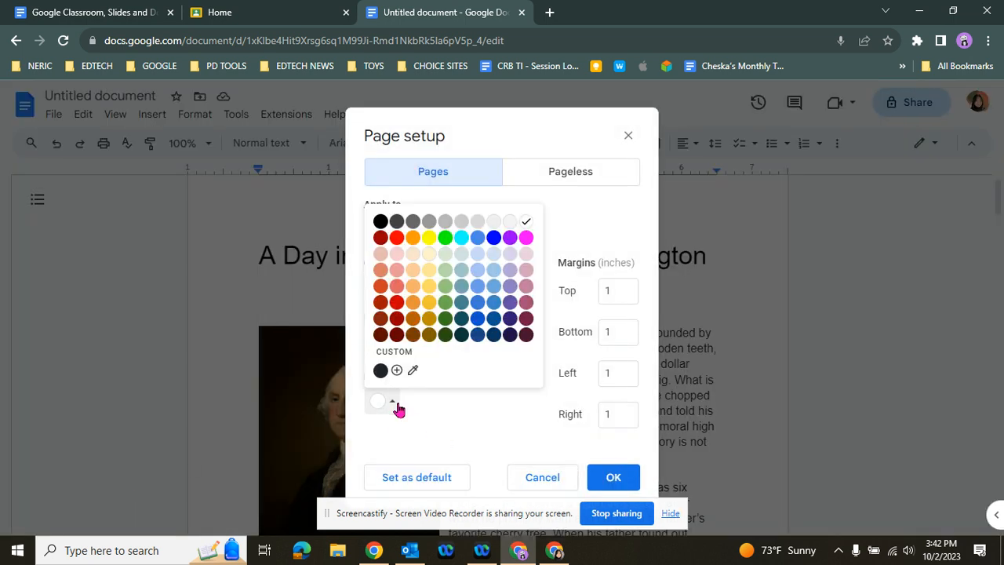
pyautogui.click(380, 222)
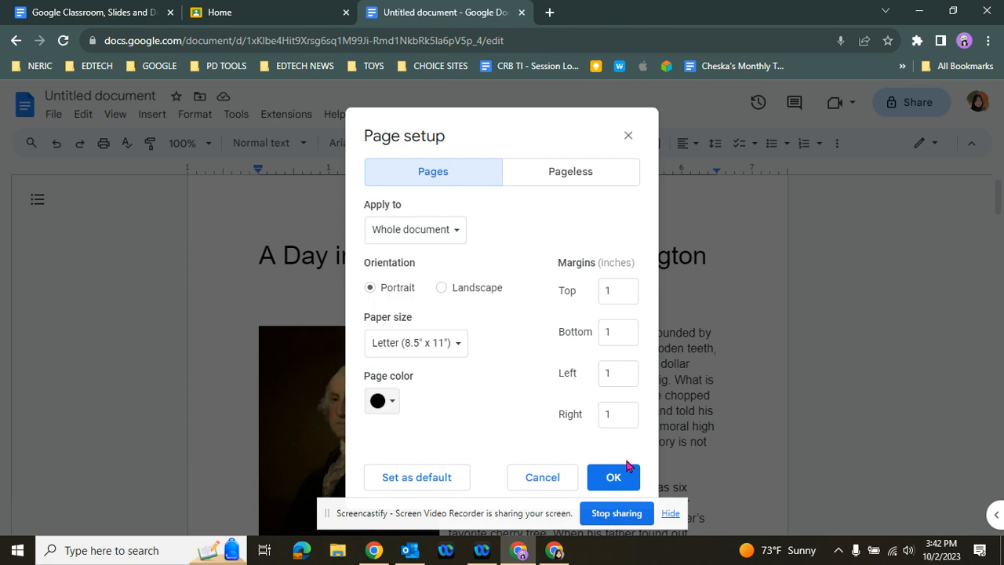
pyautogui.click(610, 474)
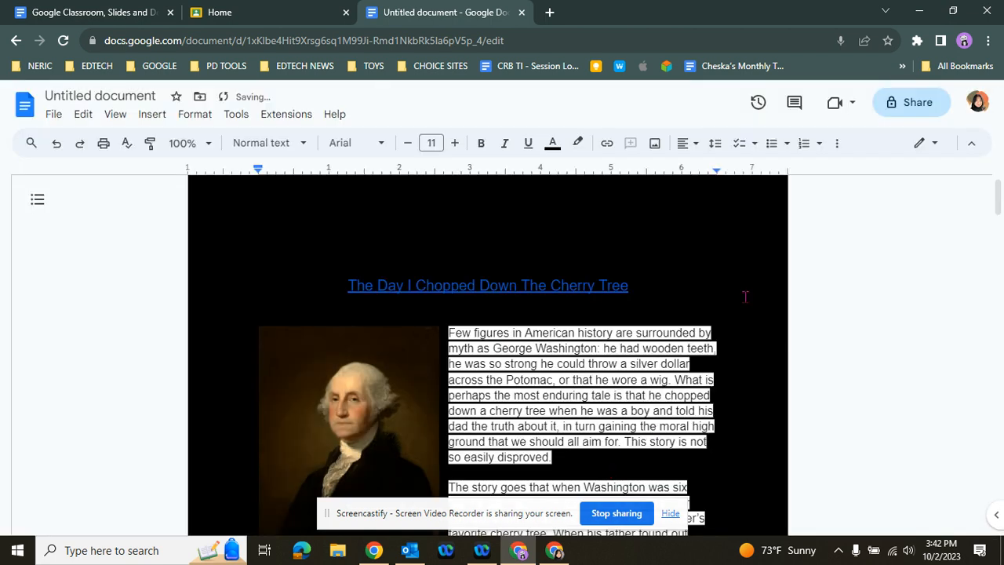
# Step: Change the color of all text in the document to white
pyautogui.hotkey('ctrl', 'a')
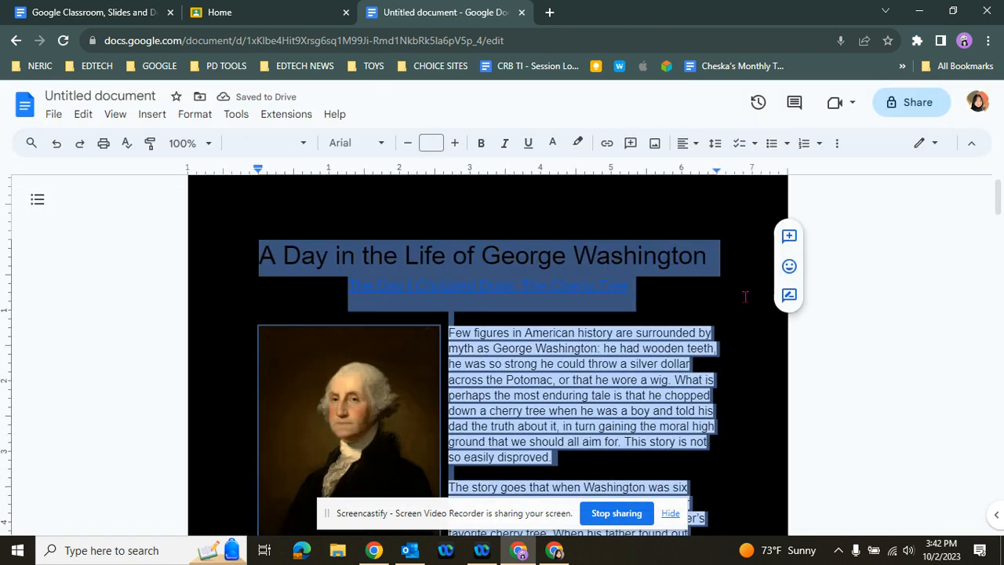
pyautogui.click(553, 145)
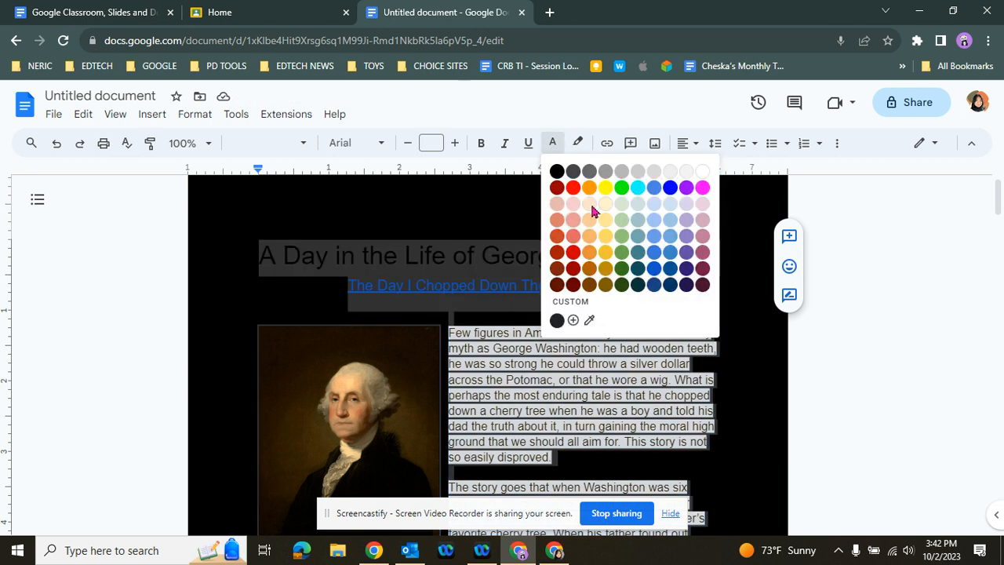
pyautogui.click(701, 179)
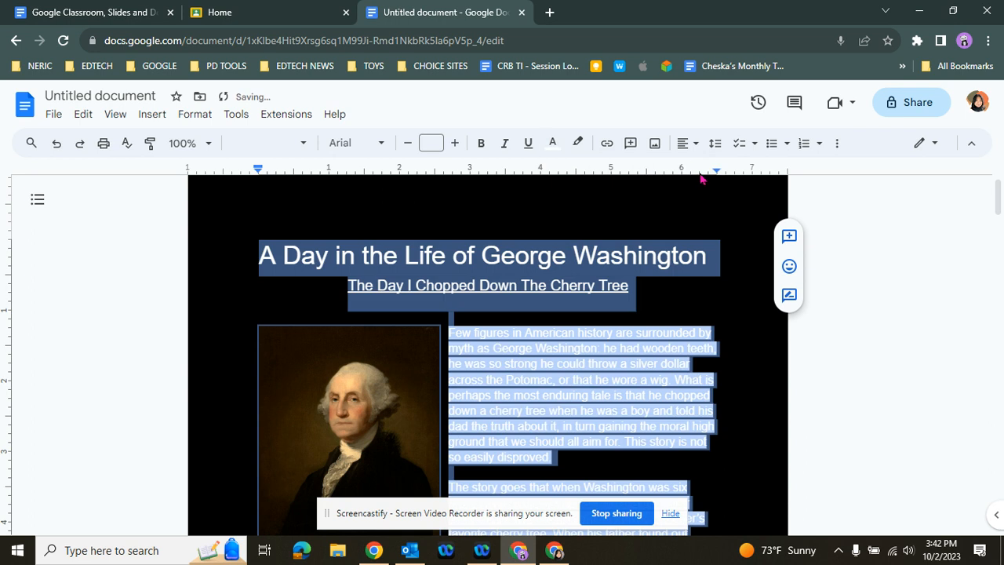
# Step: Remove the white highlight behind the text from the first body paragraph through the end of the document
pyautogui.click(712, 281)
pyautogui.scroll(-1, 481, 339)
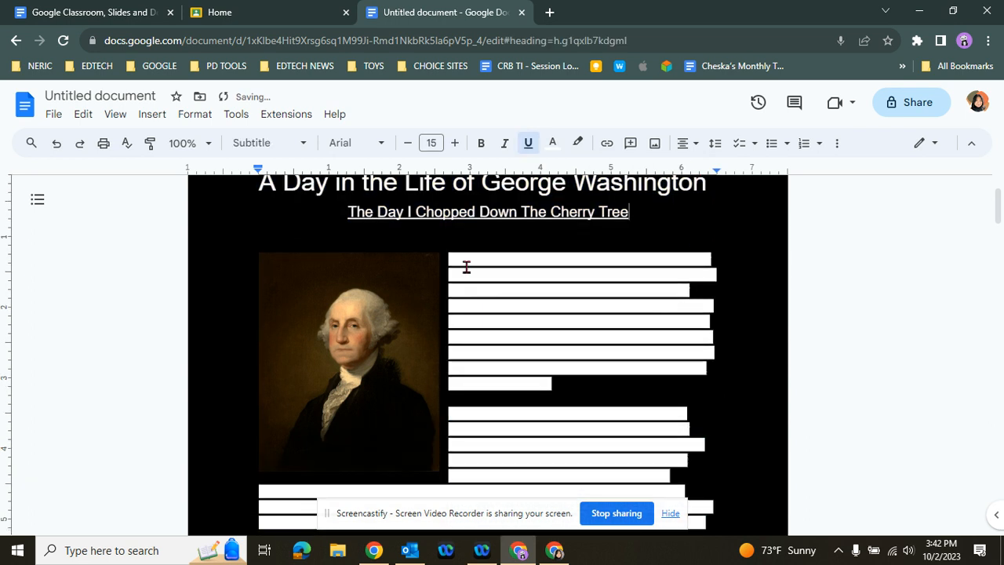
pyautogui.moveTo(450, 255); pyautogui.dragTo(538, 439)
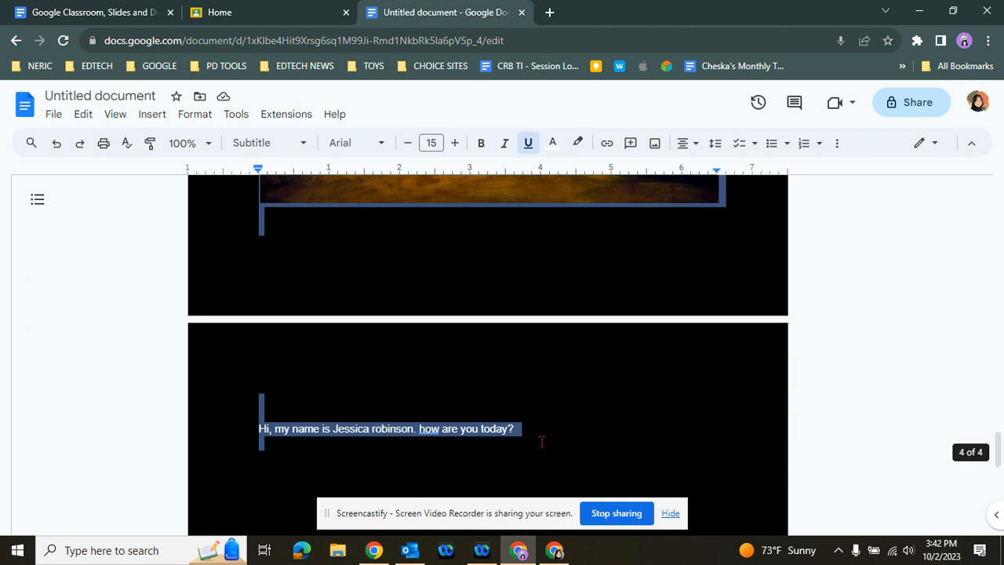
pyautogui.click(578, 144)
pyautogui.click(665, 182)
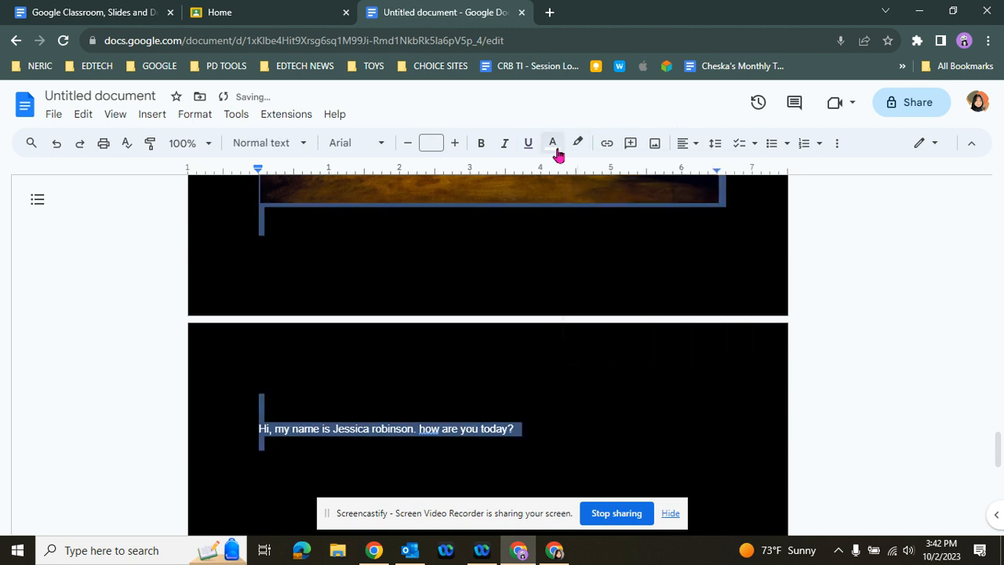
pyautogui.click(578, 142)
pyautogui.click(701, 174)
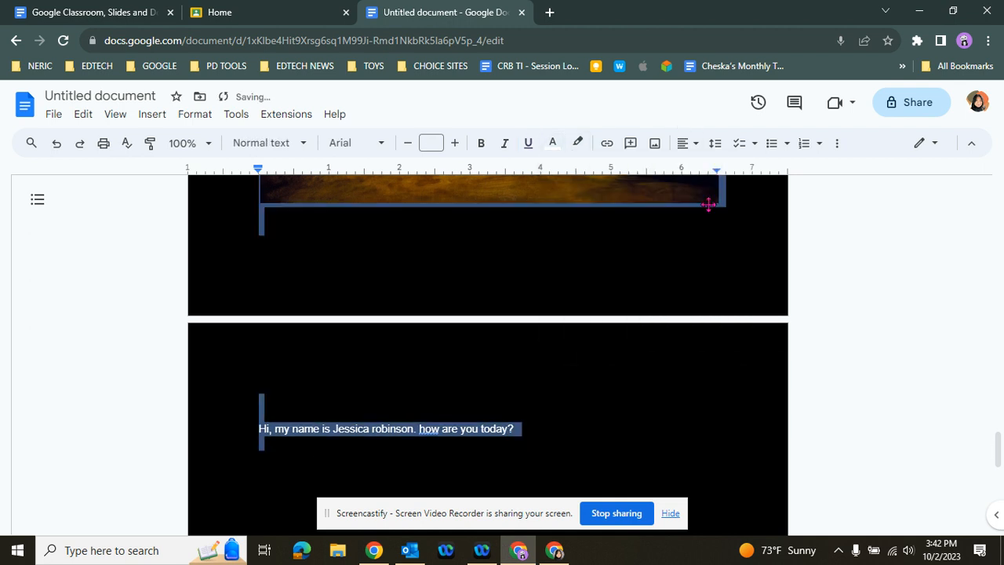
# Step: Delete the greeting sentence on the last page and return to the beginning of the document
pyautogui.click(650, 366)
pyautogui.moveTo(572, 437); pyautogui.dragTo(174, 433)
pyautogui.click(174, 427)
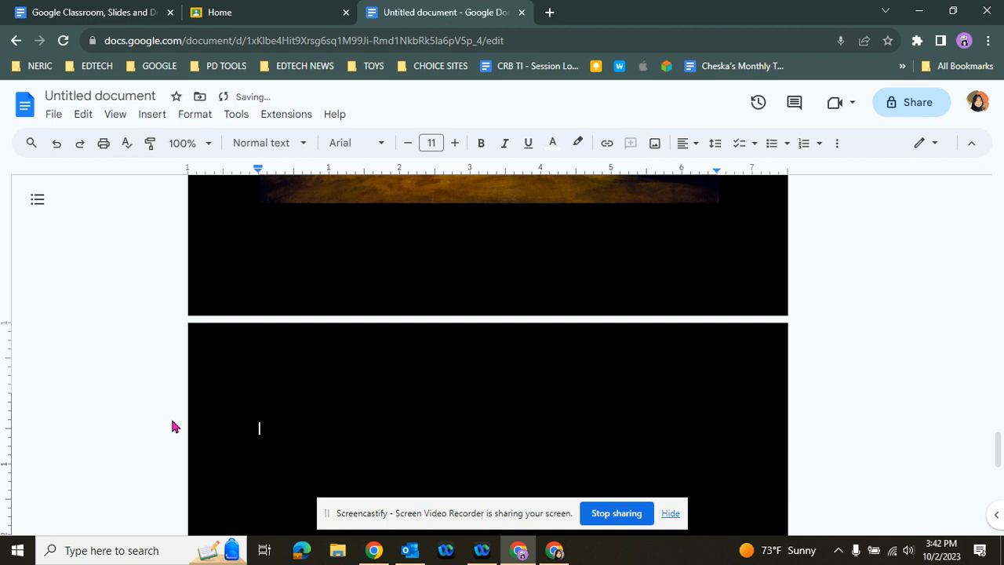
pyautogui.scroll(15, 276, 331)
pyautogui.scroll(15, 276, 332)
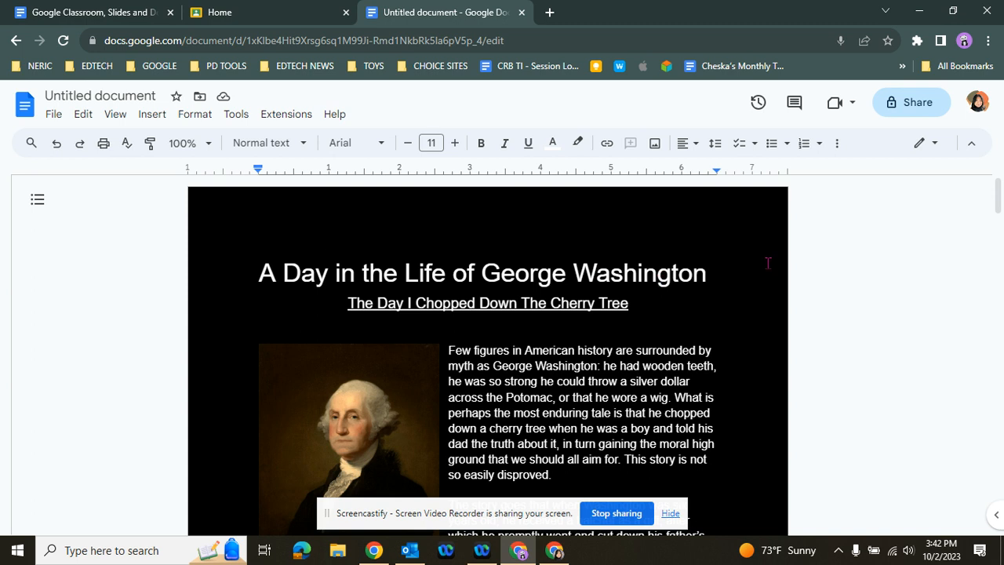
# Step: Insert an empty footer in the document, leaving the different first page option off, and return to the body text
pyautogui.tripleClick(261, 279)
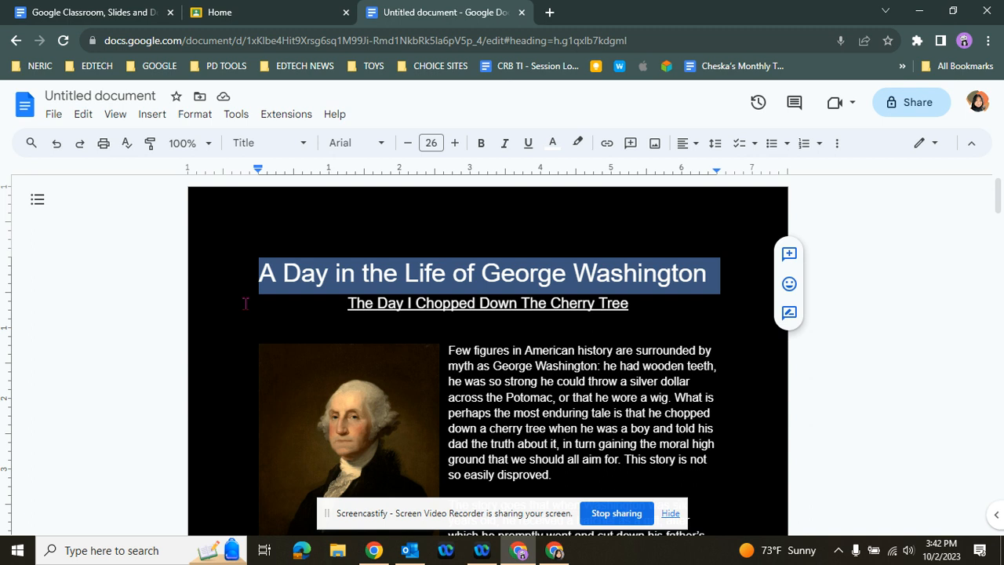
pyautogui.scroll(-1, 494, 282)
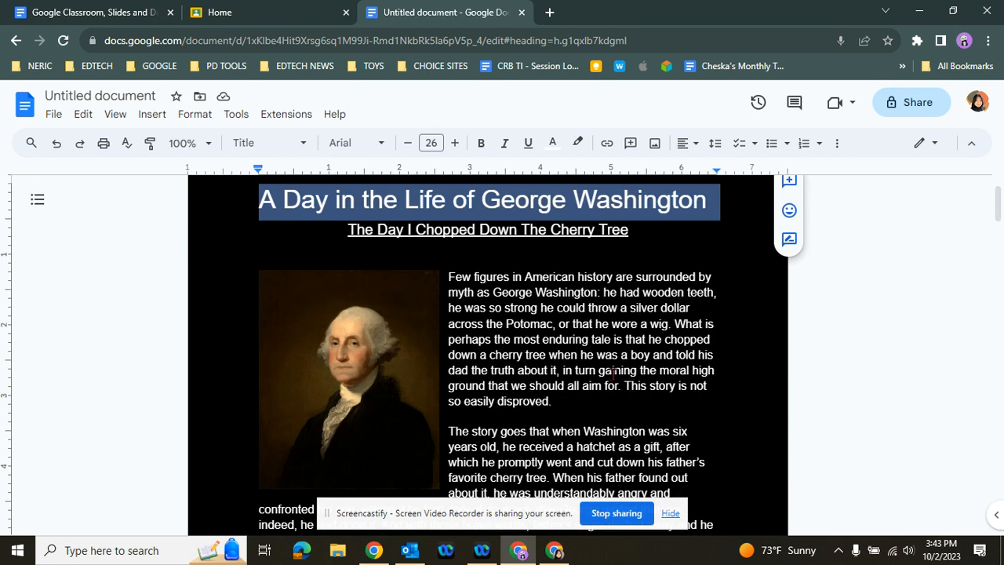
pyautogui.scroll(-7, 623, 341)
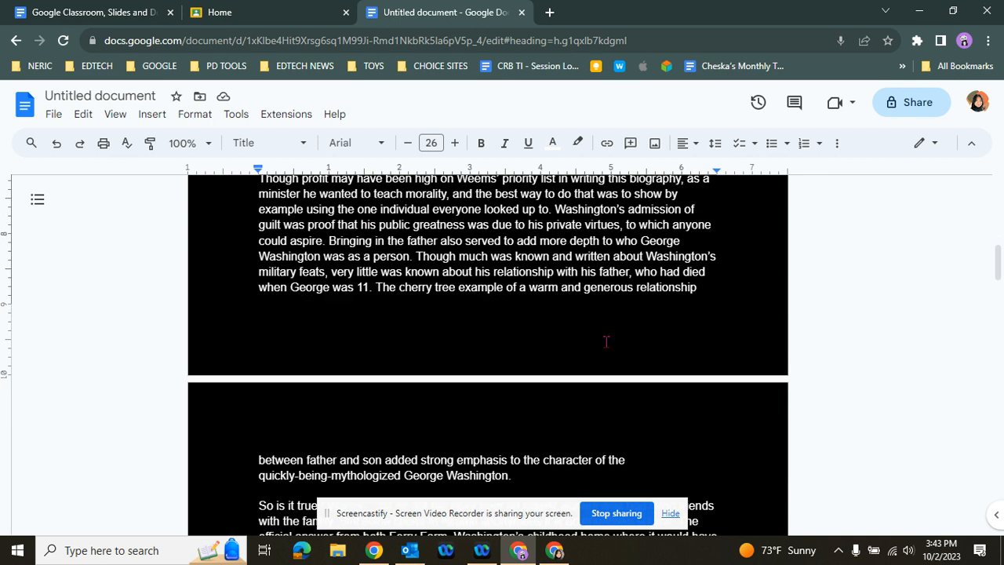
pyautogui.click(163, 117)
pyautogui.scroll(-2, 231, 450)
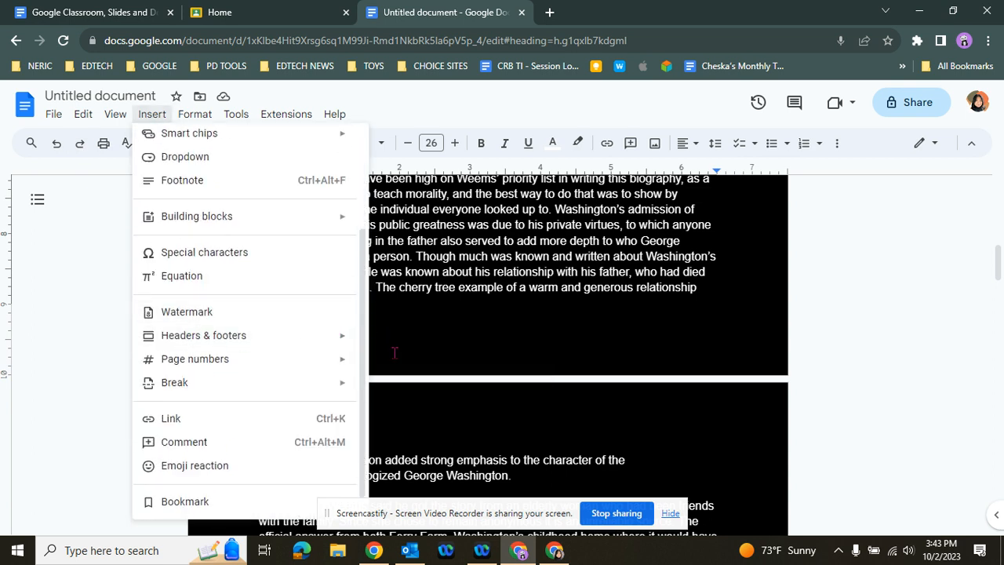
pyautogui.moveTo(345, 338)
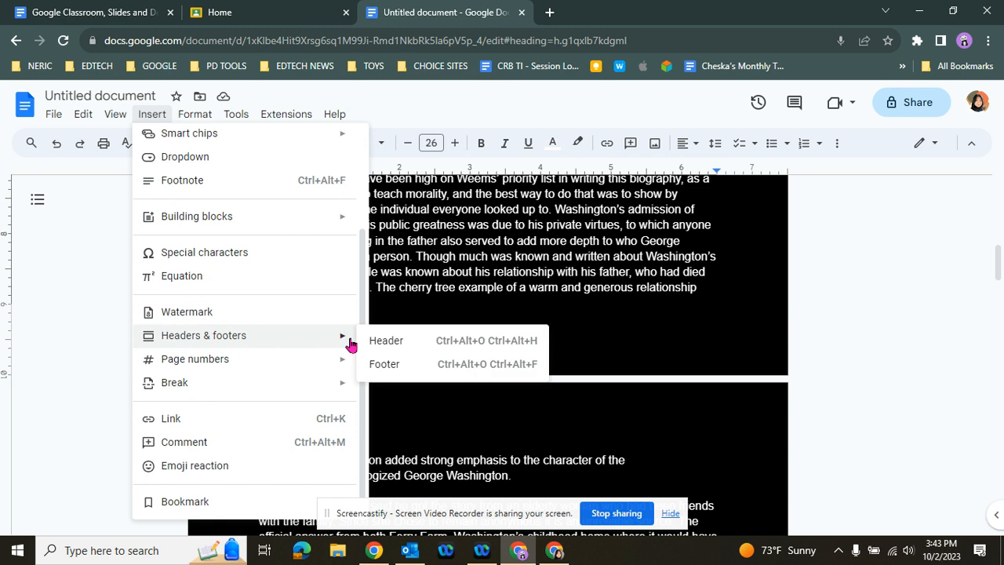
pyautogui.click(384, 366)
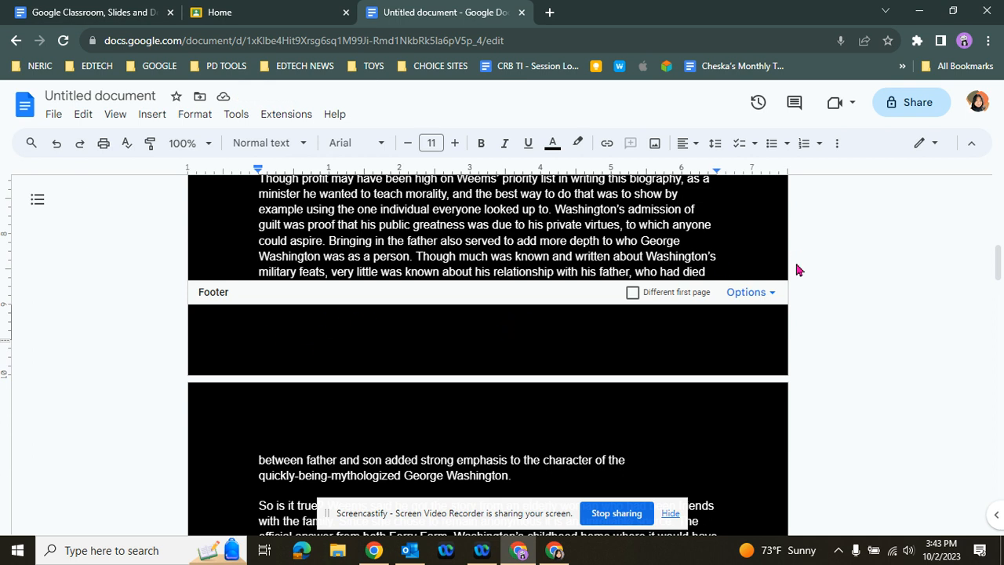
pyautogui.click(748, 278)
pyautogui.scroll(2, 668, 302)
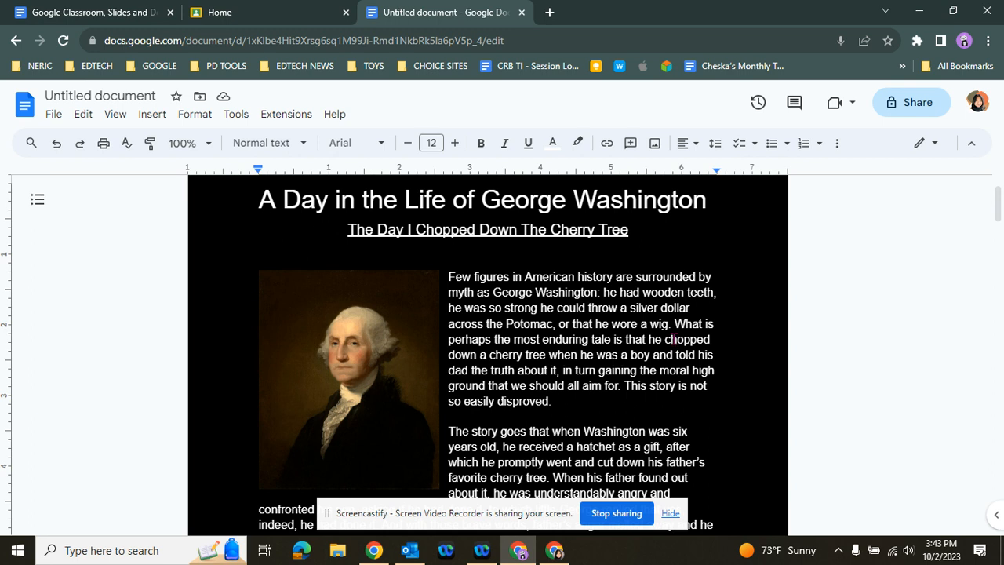
pyautogui.scroll(1, 673, 339)
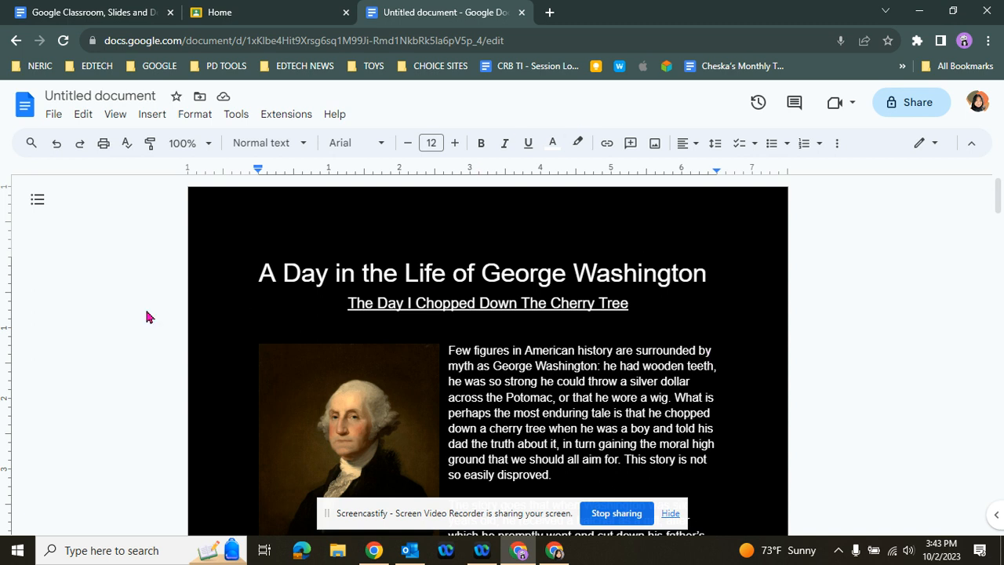
# Step: Place the text cursor at the start of the subtitle and open the Explore research tool
pyautogui.click(177, 289)
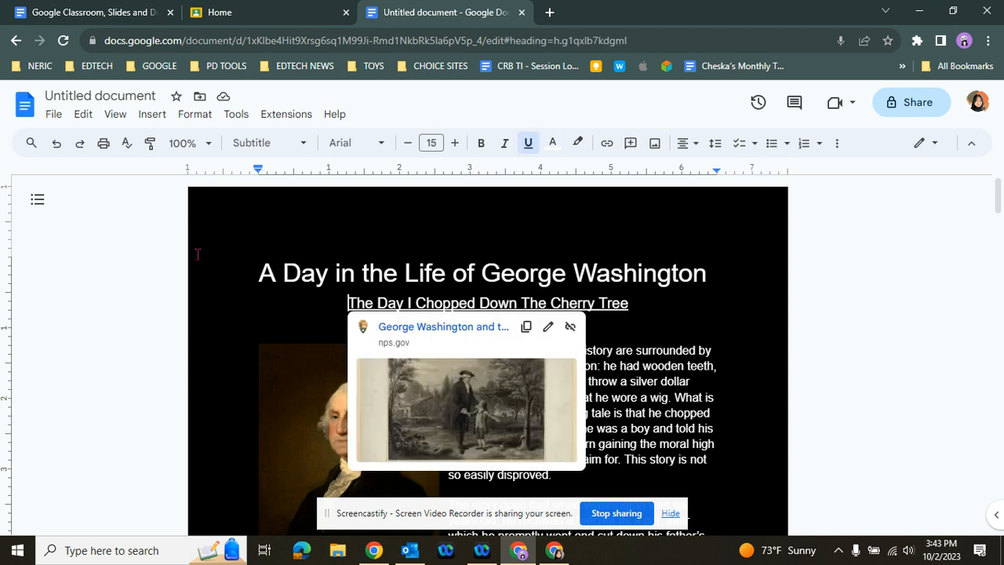
pyautogui.click(337, 118)
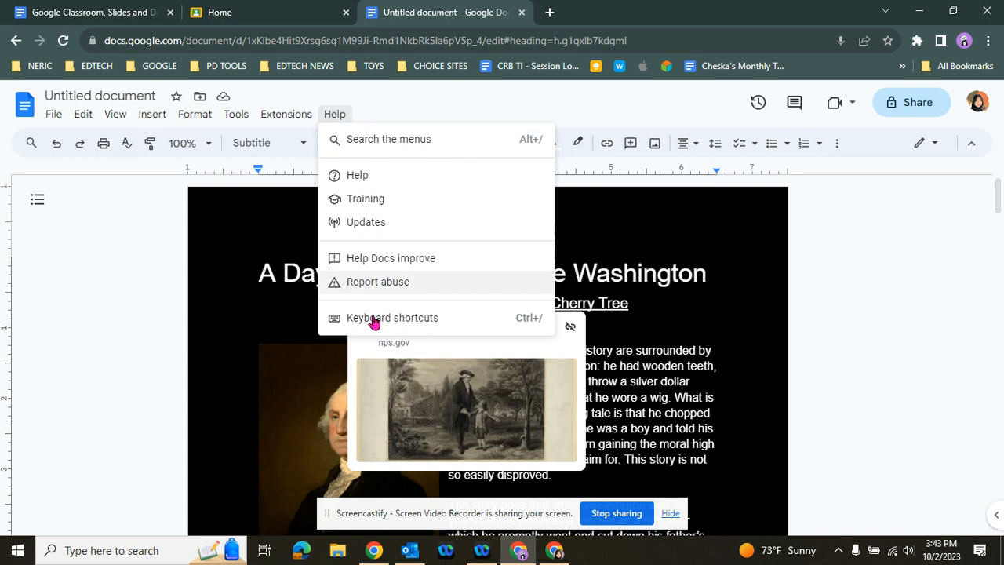
pyautogui.click(236, 116)
pyautogui.click(242, 119)
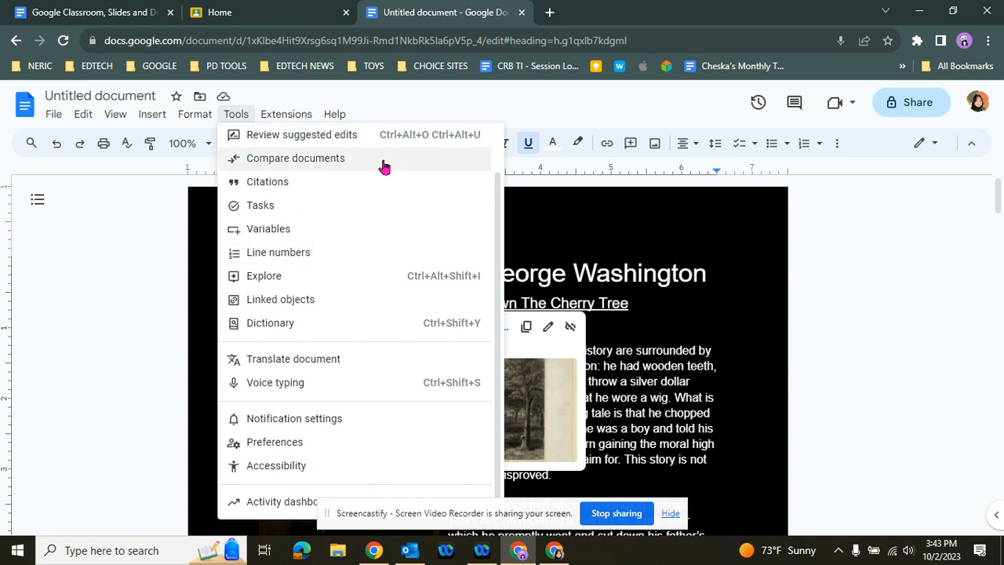
pyautogui.click(309, 283)
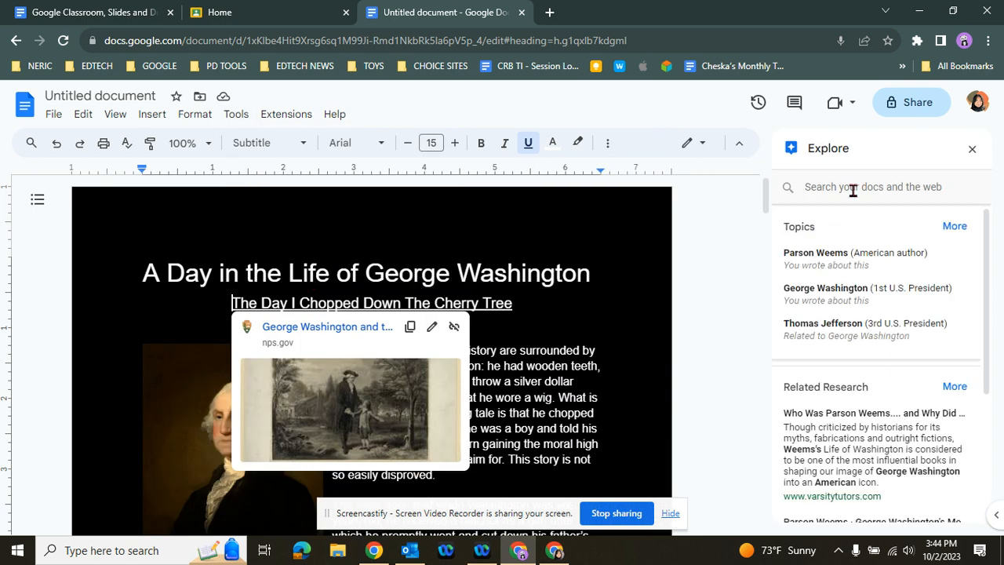
pyautogui.click(853, 188)
pyautogui.click(852, 220)
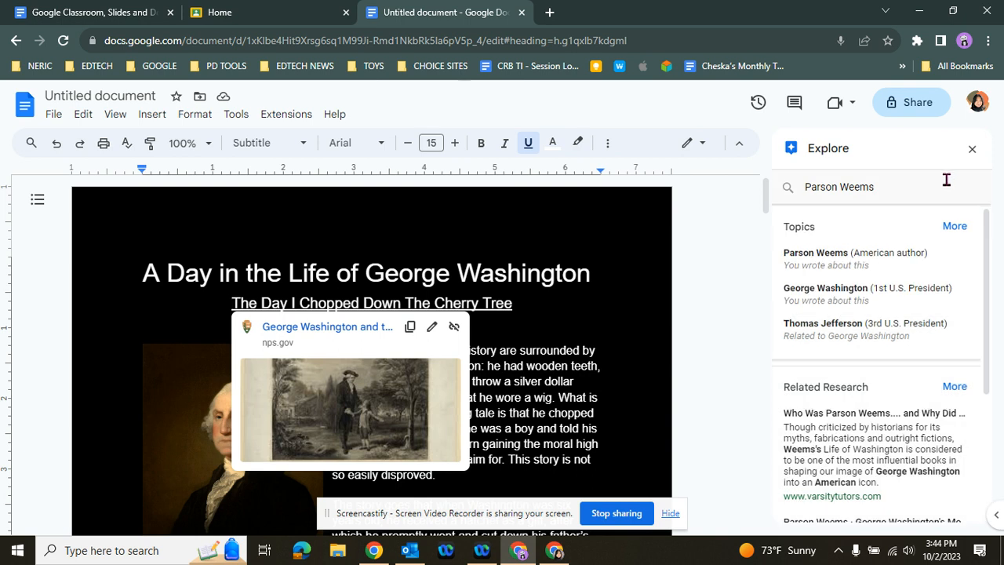
pyautogui.doubleClick(902, 187)
pyautogui.click(901, 187)
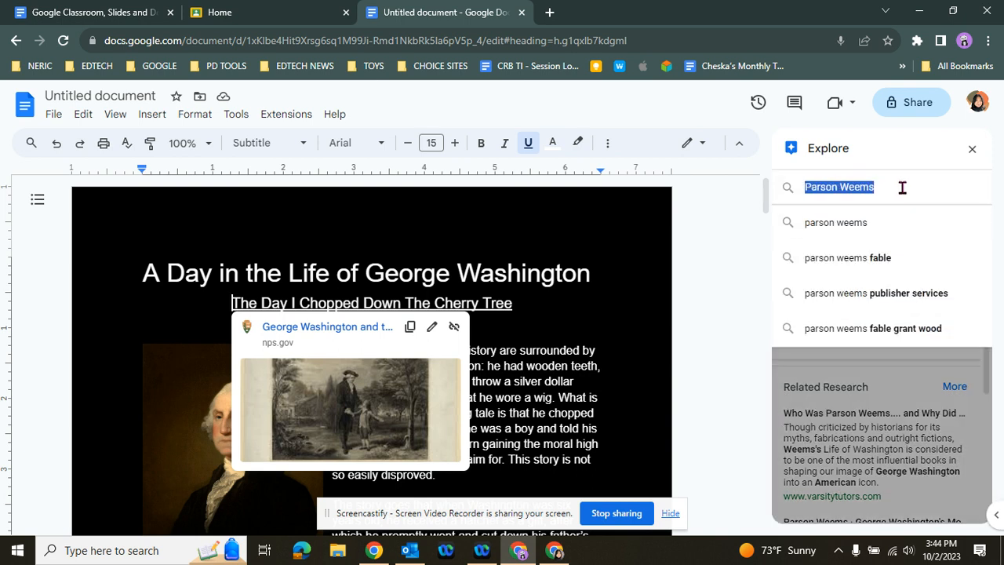
pyautogui.click(946, 259)
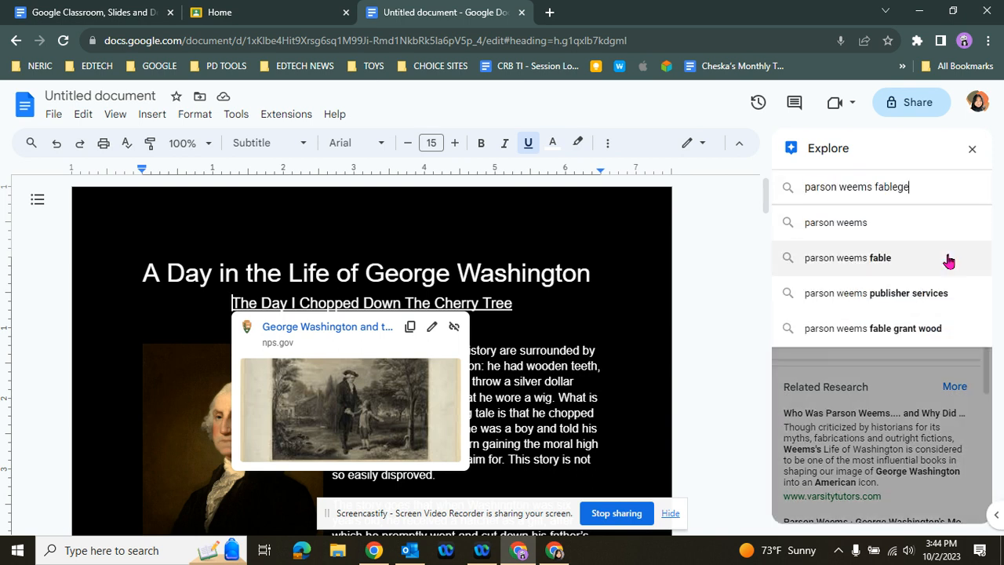
# Step: Search Explore for "george washington" and look through the web results
pyautogui.click(876, 190)
pyautogui.write('george')
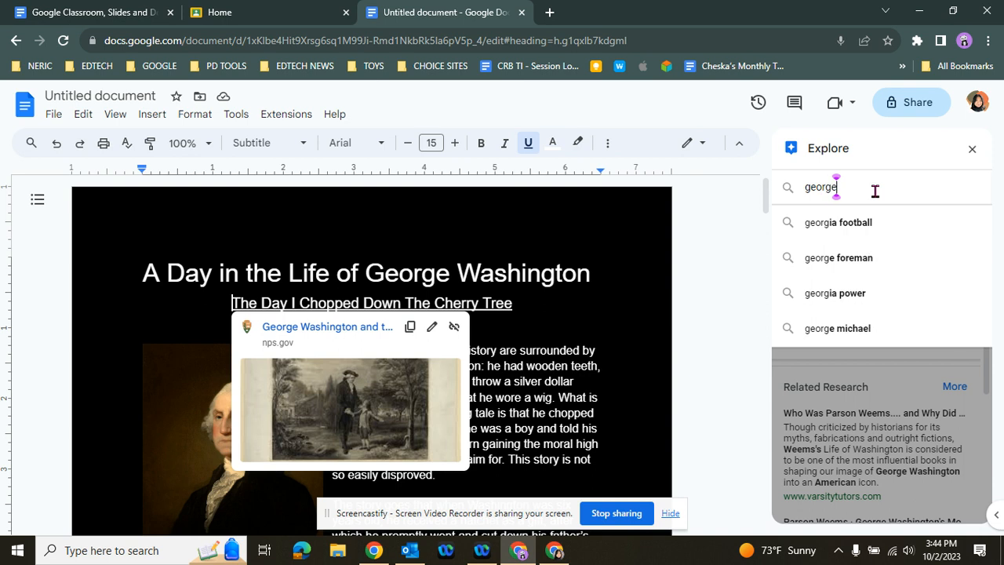
pyautogui.write(' washington')
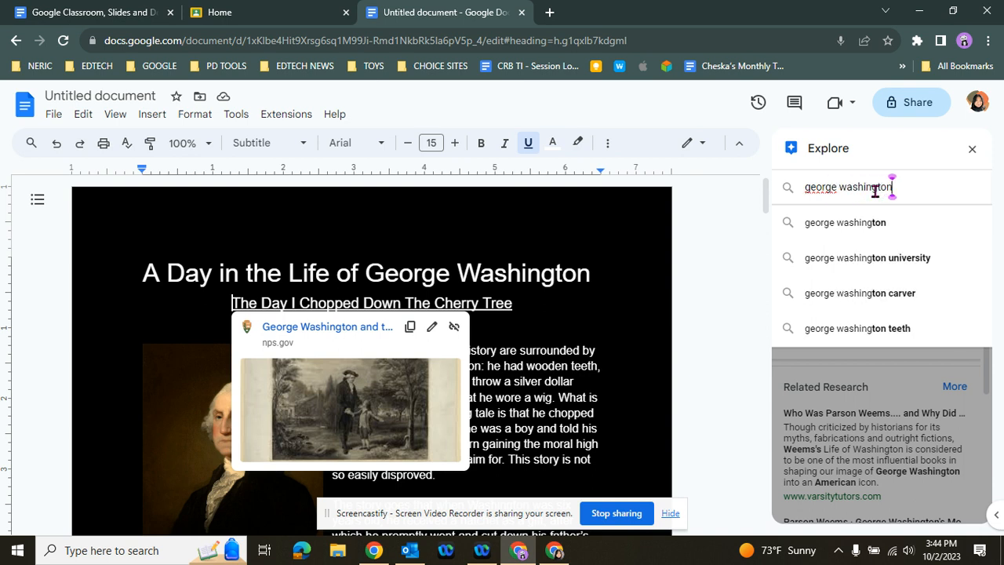
pyautogui.press('Return')
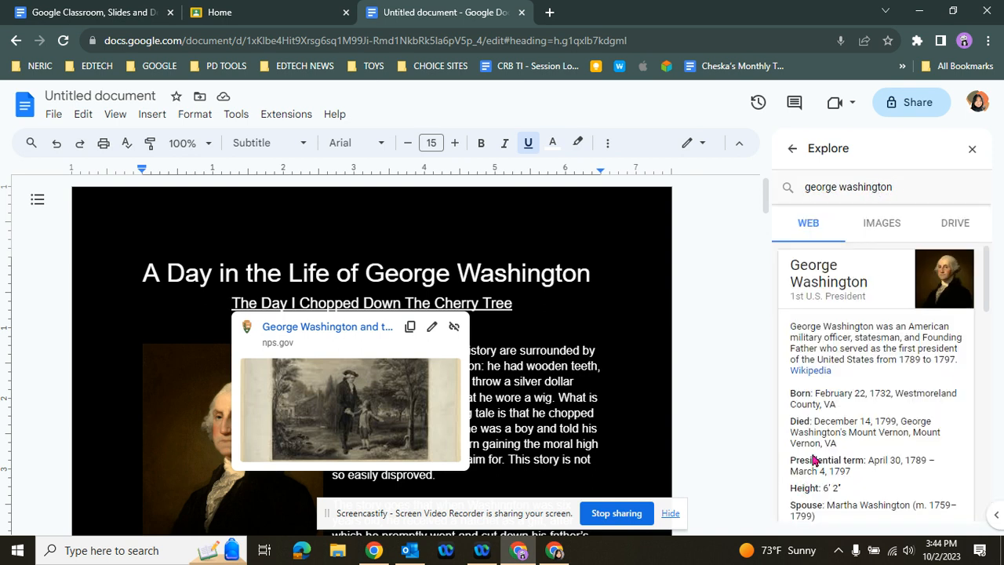
pyautogui.click(707, 371)
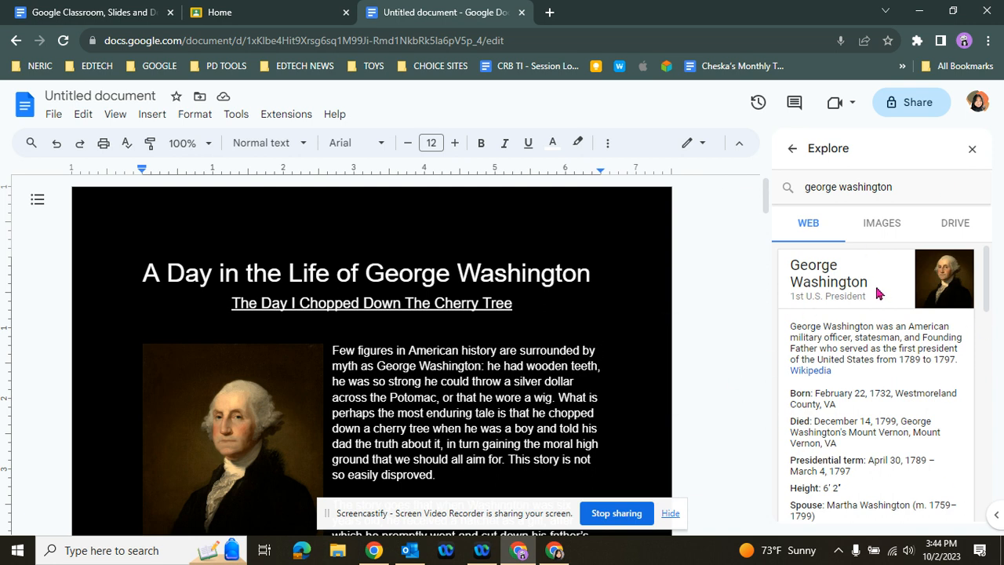
pyautogui.scroll(-1, 880, 353)
pyautogui.scroll(-1, 881, 353)
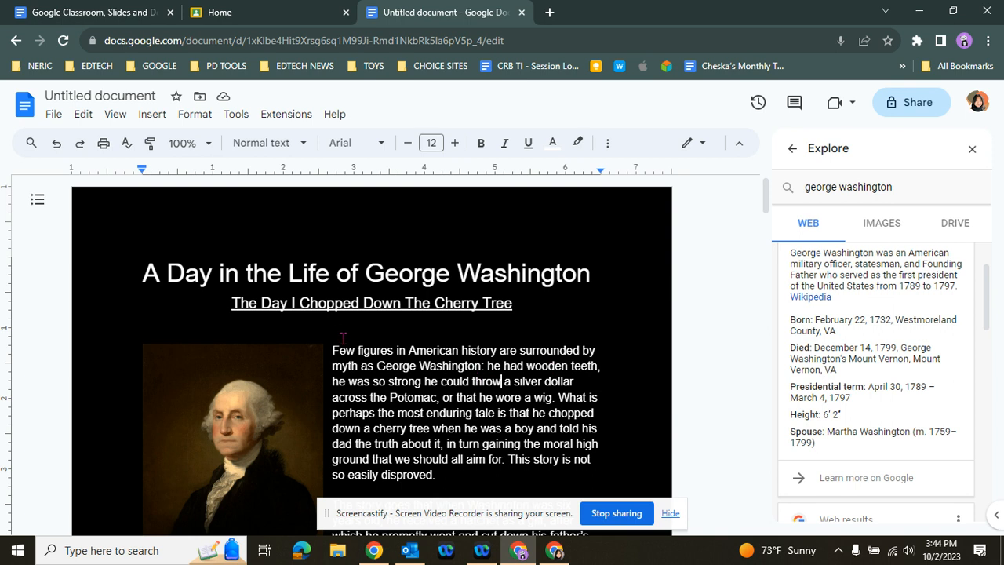
# Step: Turn on screen reader support, with its collaborator announcements, and screen magnifier support in the accessibility settings
pyautogui.click(239, 116)
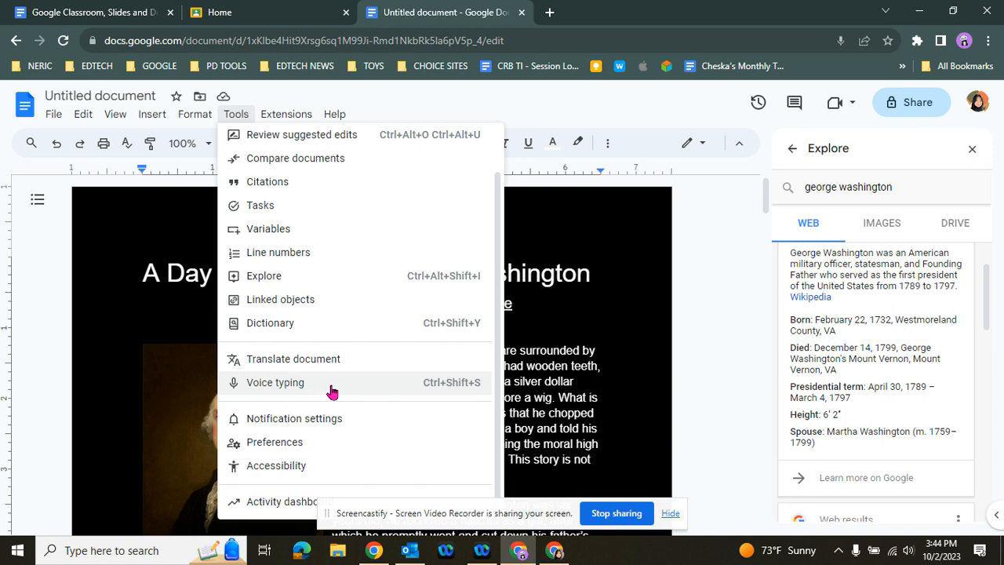
pyautogui.click(278, 471)
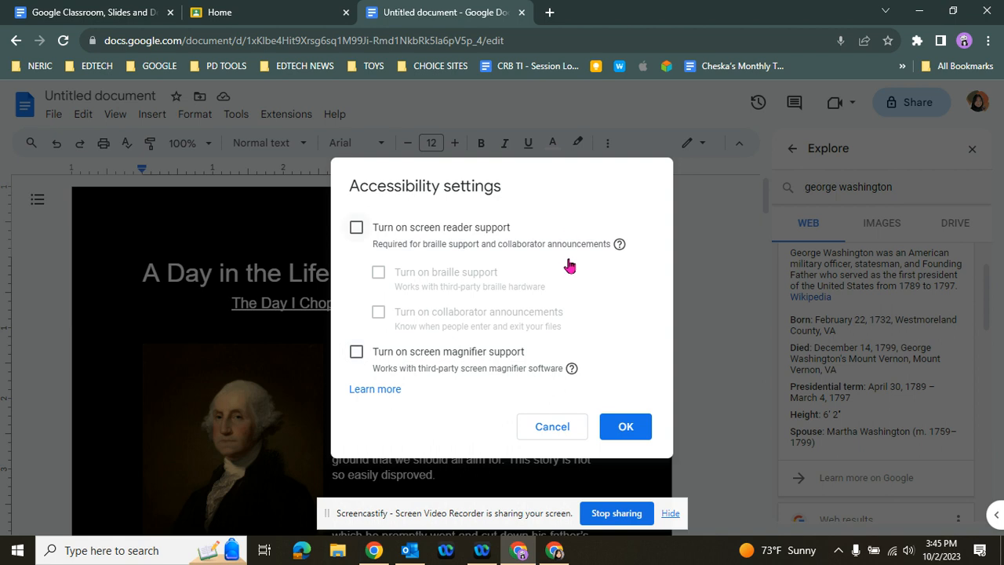
pyautogui.click(356, 228)
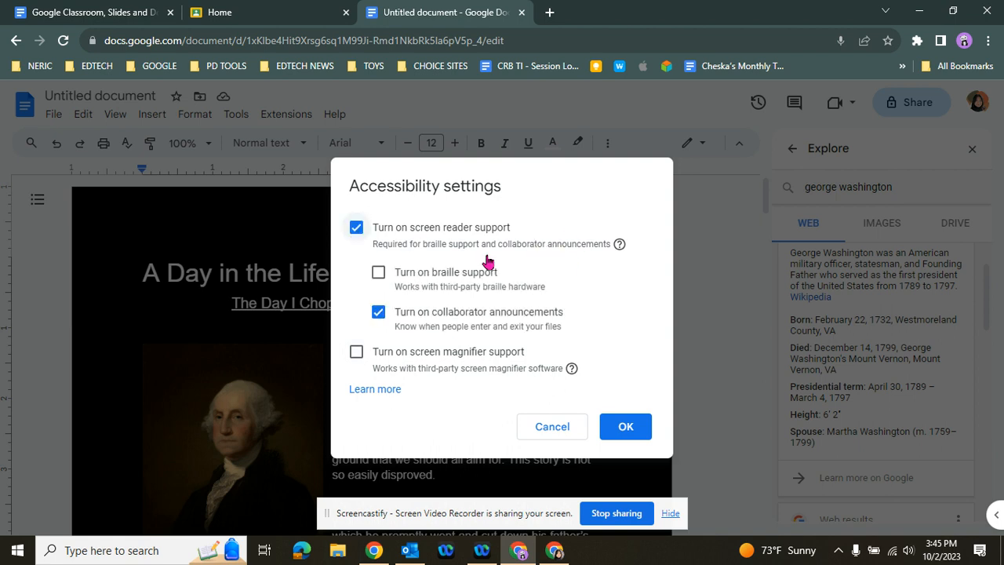
pyautogui.click(359, 356)
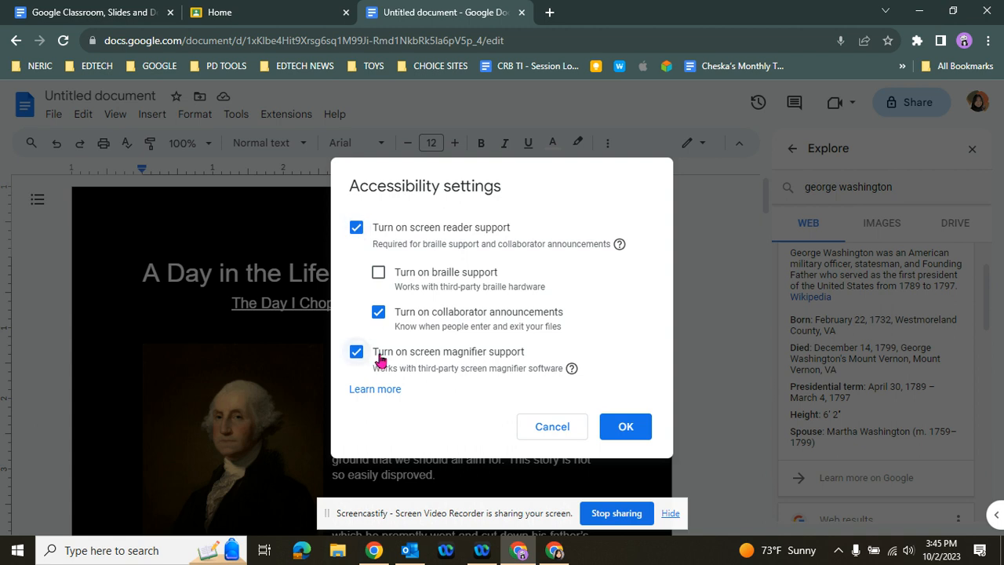
pyautogui.click(627, 435)
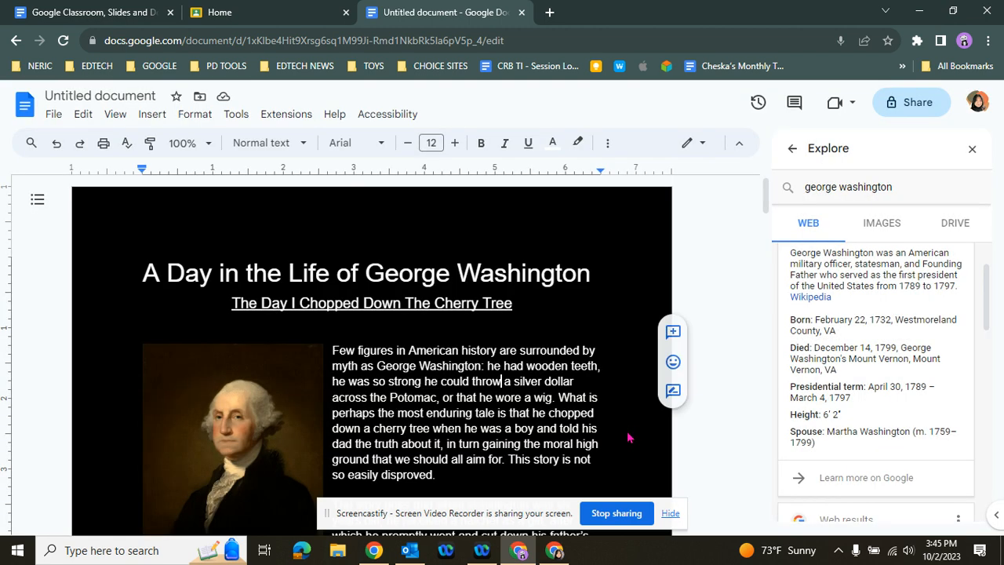